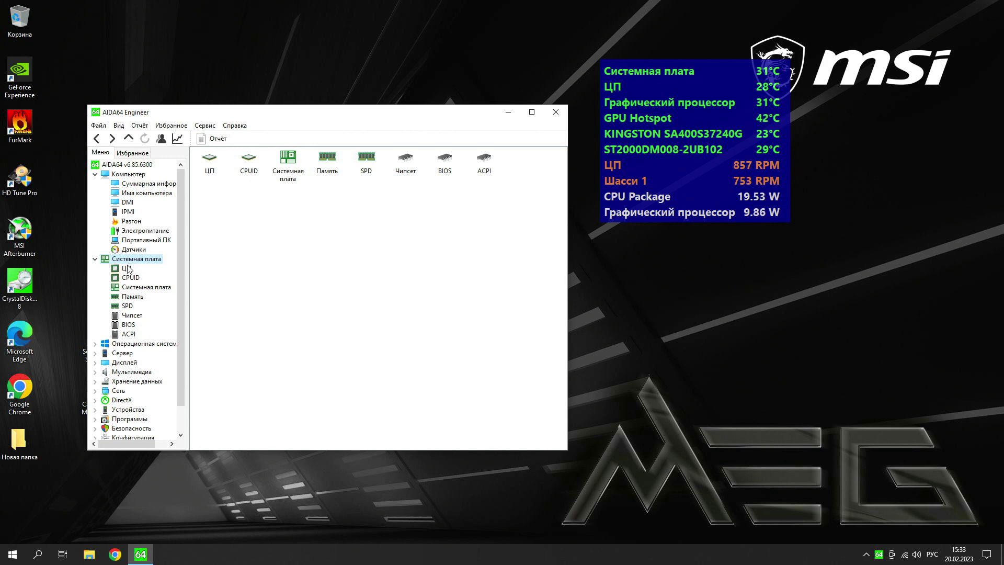
Examine the processor's properties, physical information, manufacturer details and per-core entries on the motherboard's ЦП page.
left_click(126, 268)
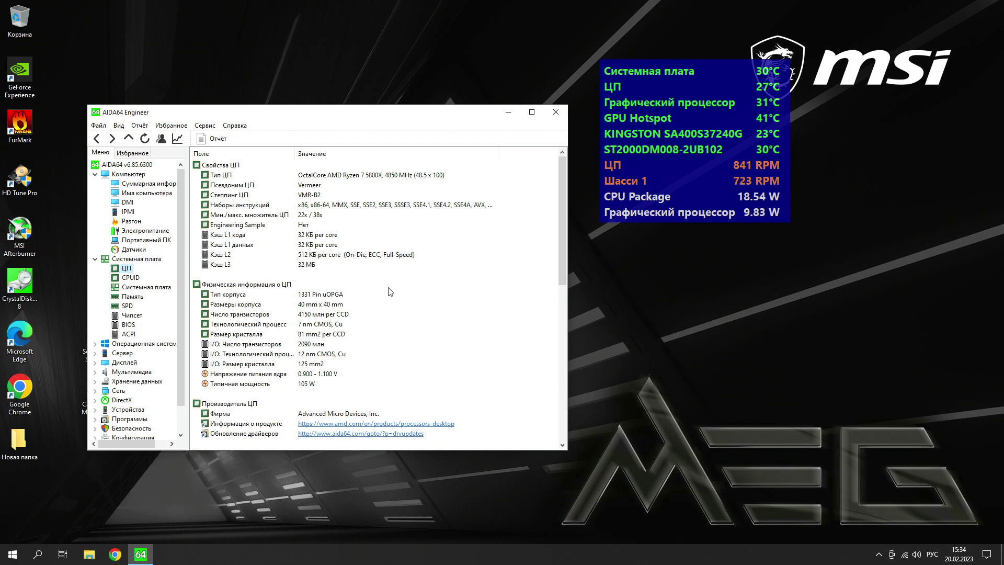
left_click(324, 286)
scroll(324, 288, "down", 4)
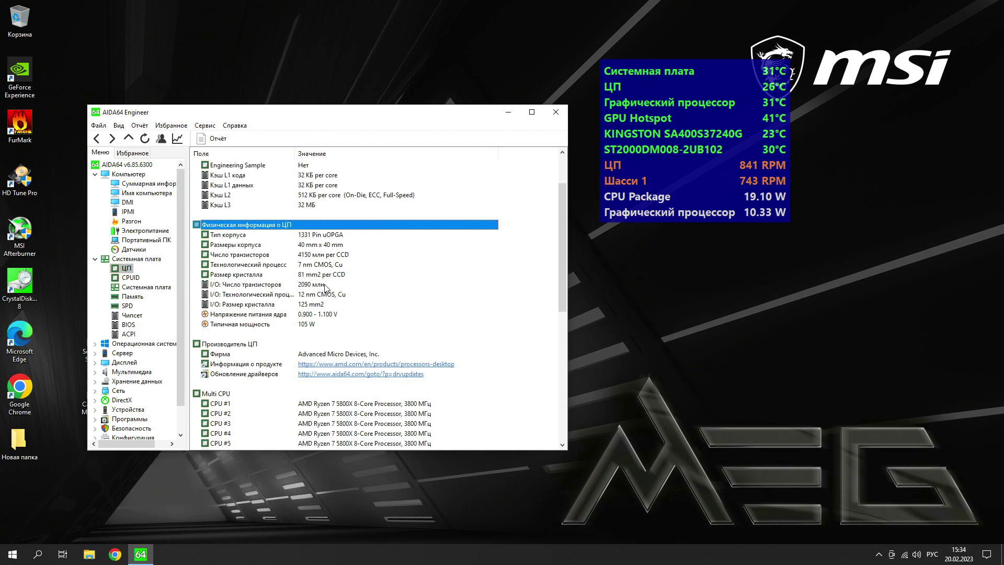
scroll(325, 288, "down", 2)
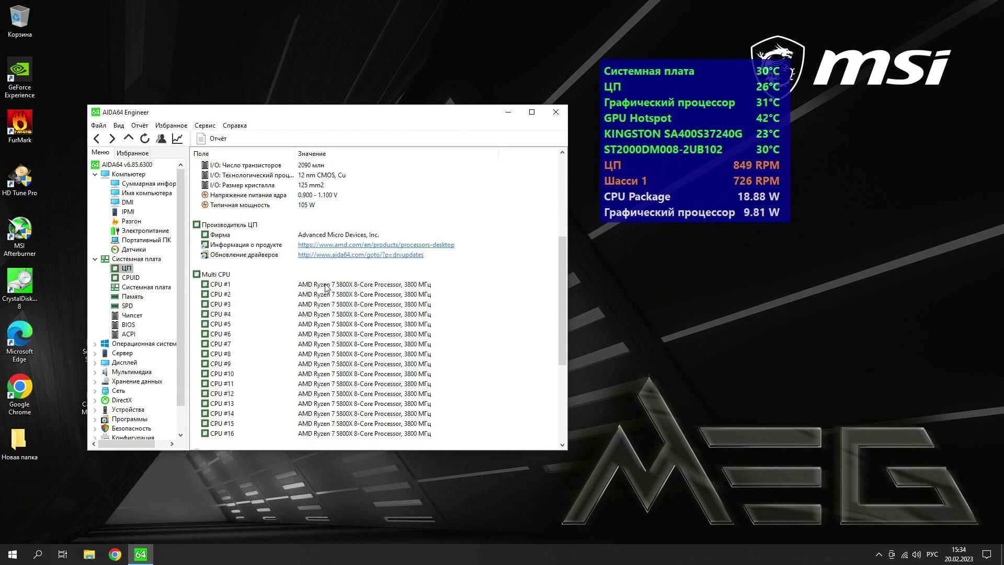
scroll(325, 284, "down", 1)
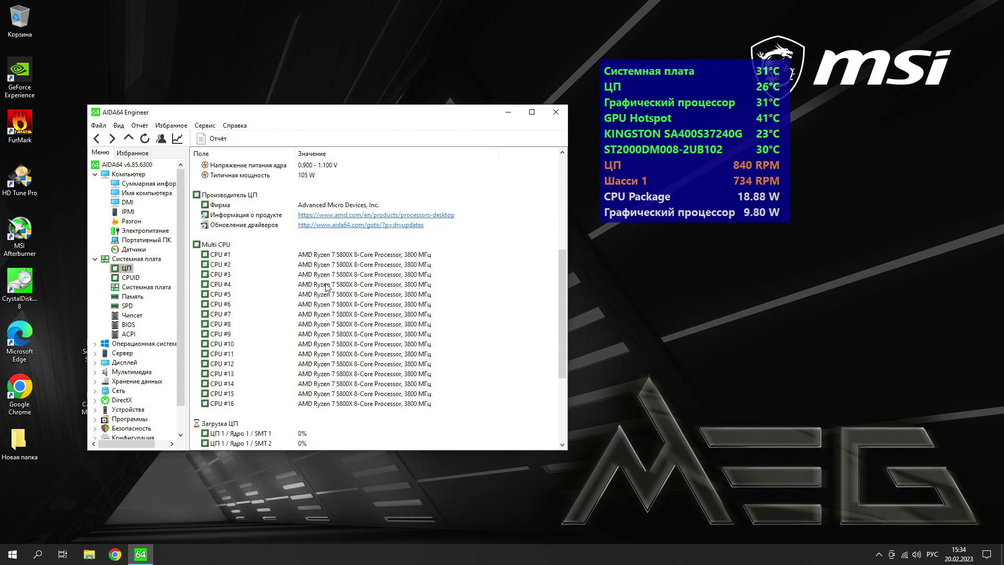
scroll(327, 286, "down", 1)
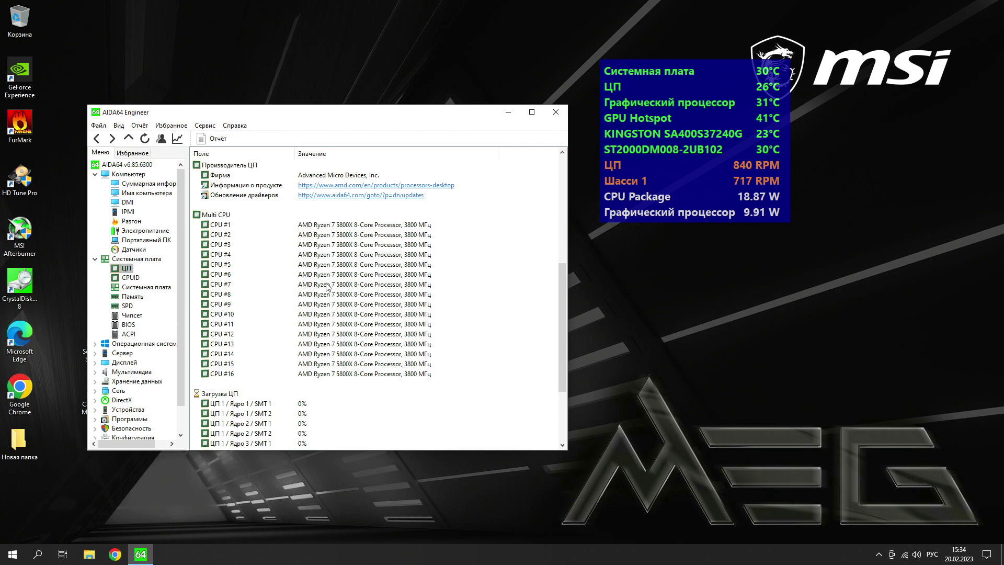
scroll(326, 287, "up", 8)
left_click(327, 284)
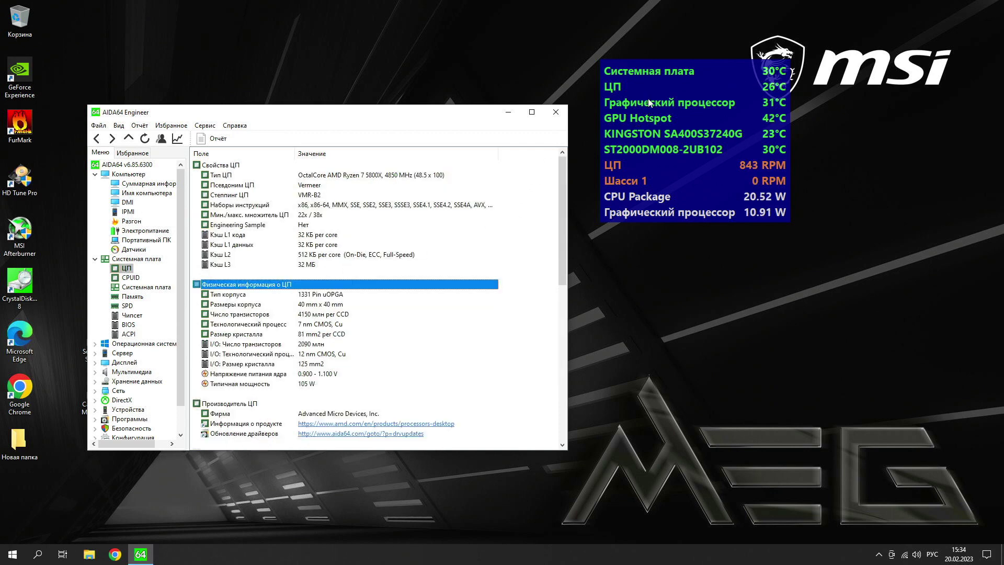
Run the System Stability Test with CPU, FPU, cache, system memory and GPU stress enabled, and close it after the run.
left_click_drag(651, 96, 640, 116)
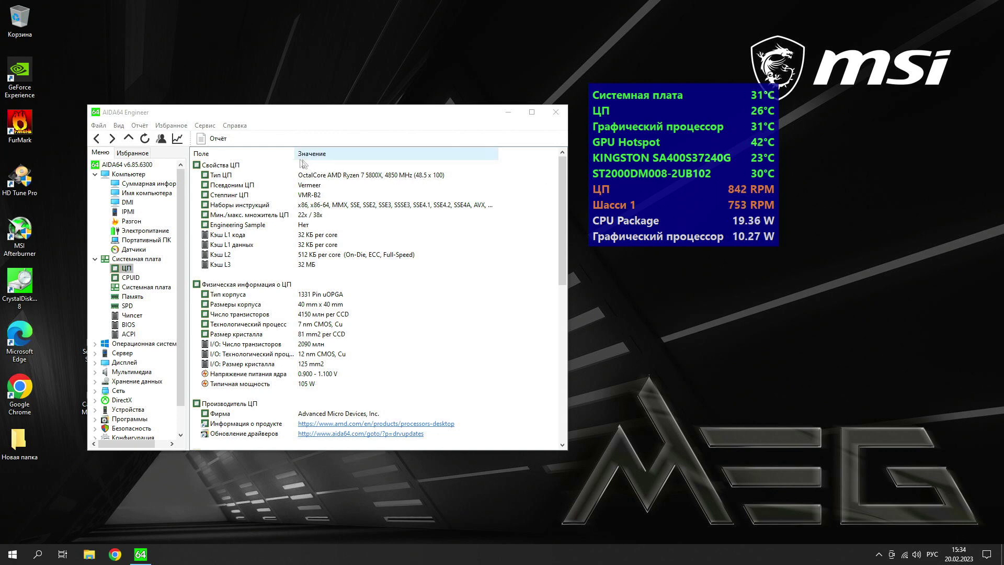
left_click(205, 125)
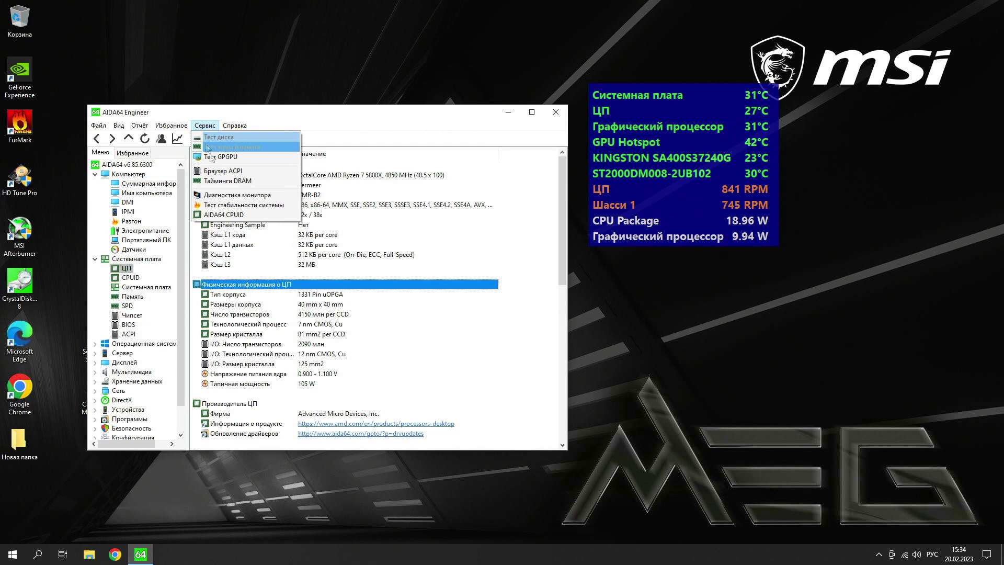
left_click(230, 205)
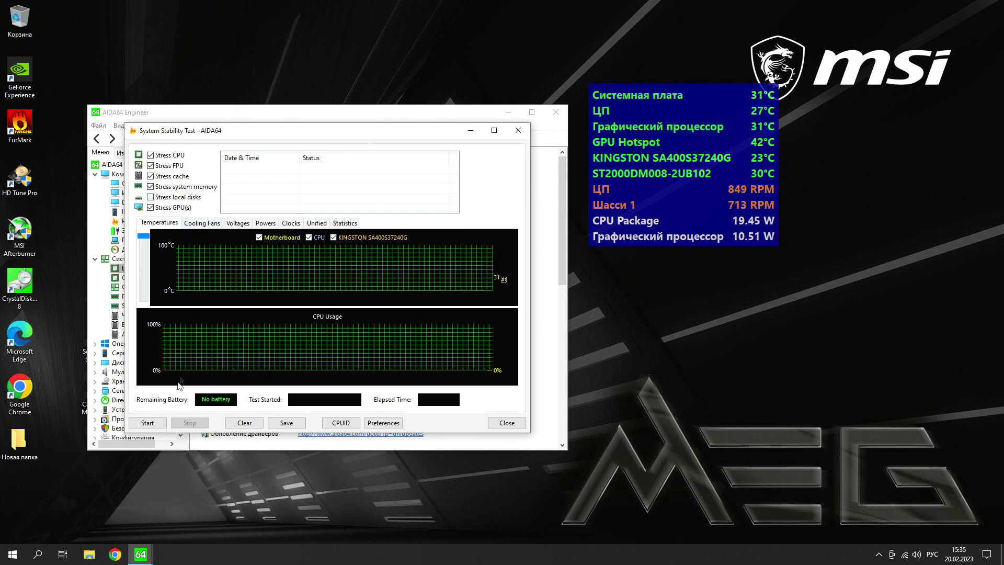
left_click(148, 423)
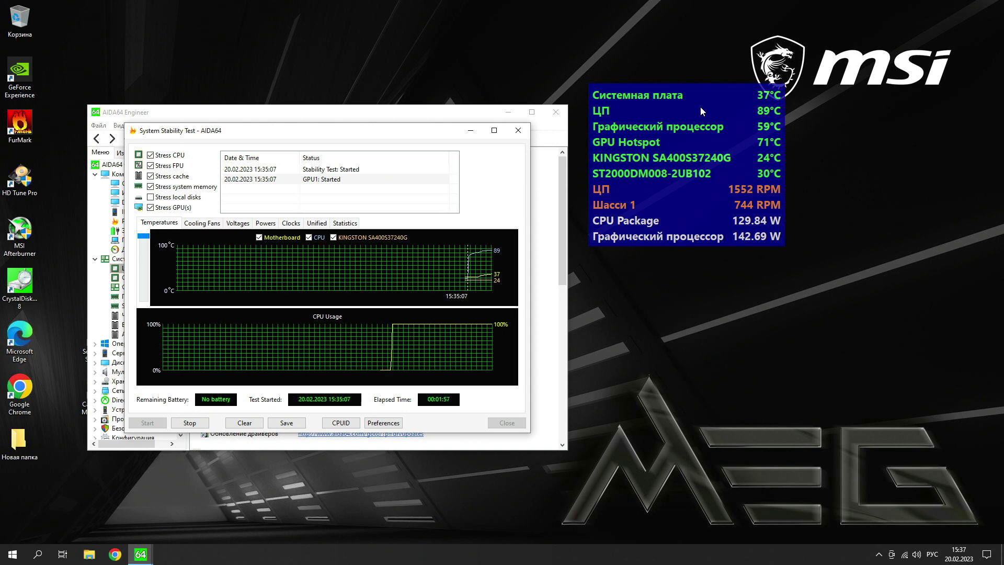
left_click(518, 131)
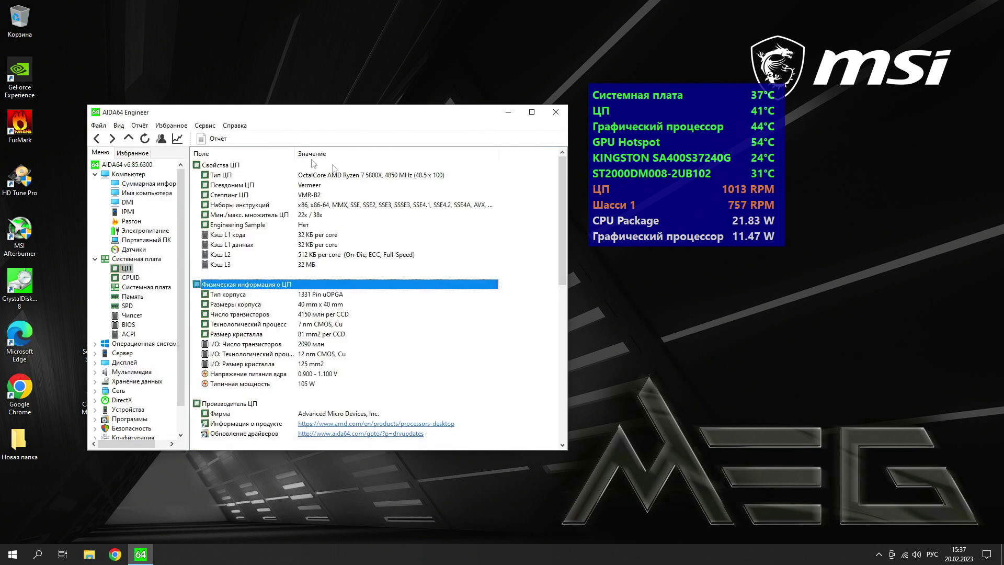
Run the full Cache & Memory Benchmark for memory and the L1, L2 and L3 caches.
left_click(201, 126)
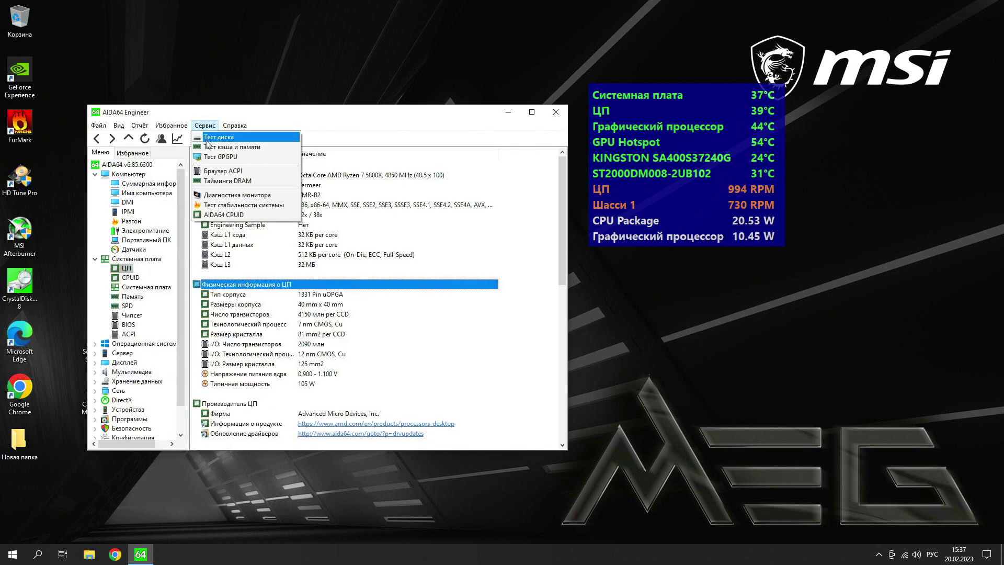
left_click(230, 147)
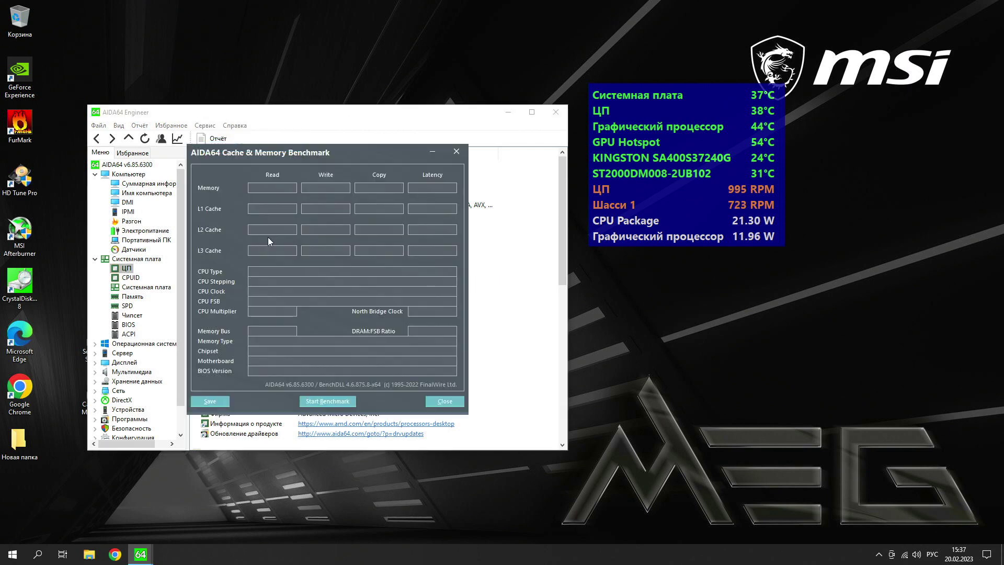
left_click(312, 404)
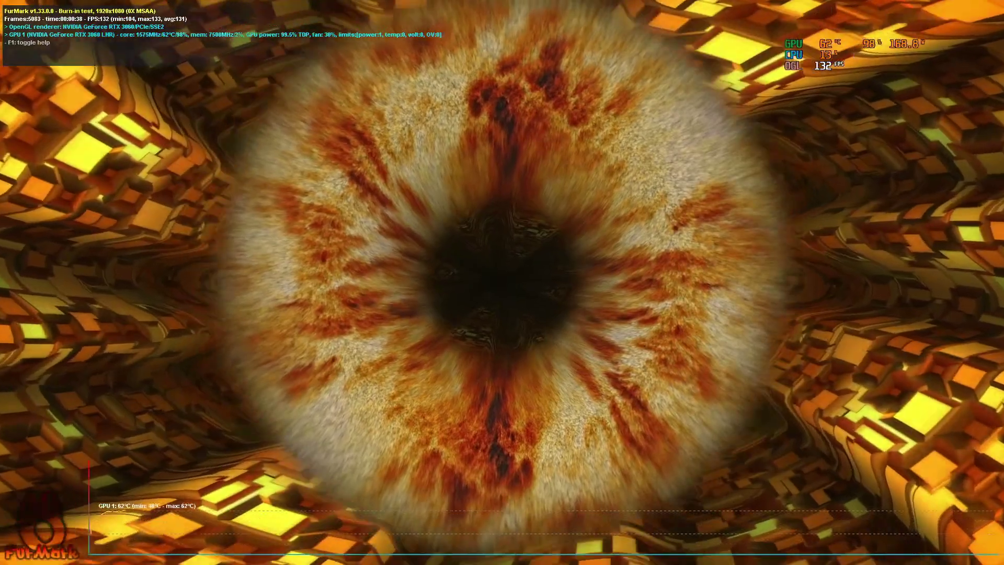
Exit the FurMark burn-in test and run all CrystalDiskMark tests on drive C: with 5 passes of 1GiB, closing it when done.
key("Escape")
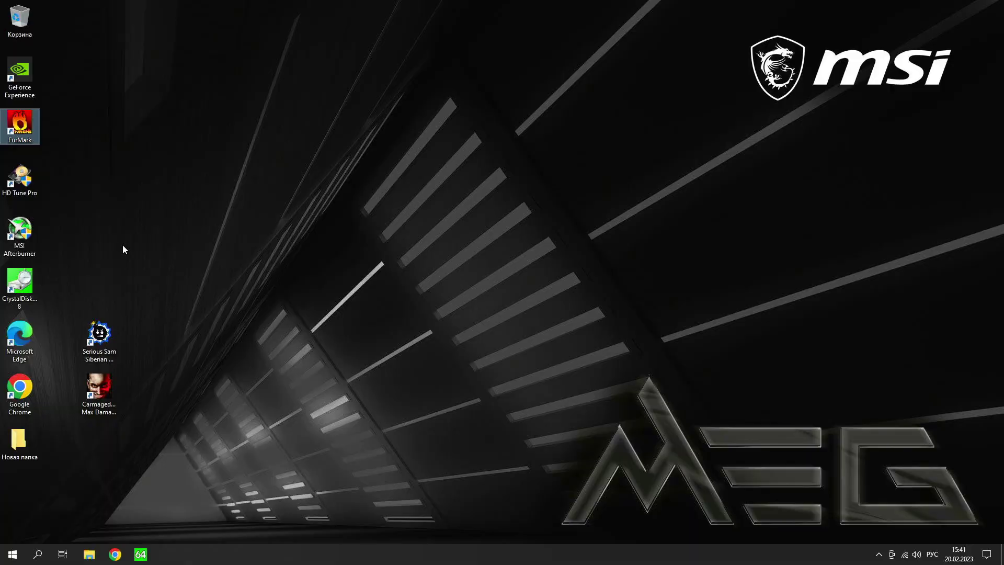
left_click(25, 280)
double_click(24, 280)
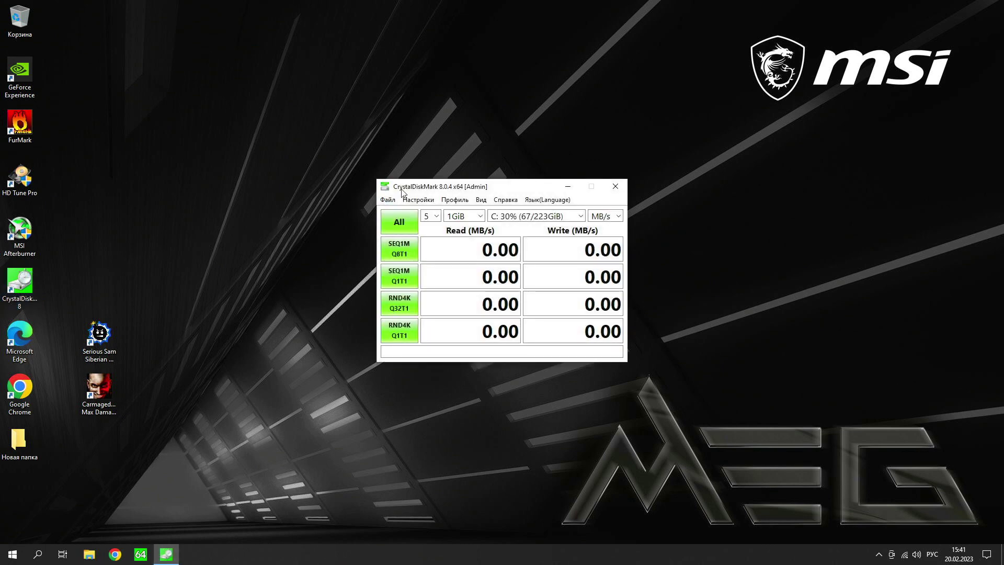
left_click_drag(403, 191, 251, 169)
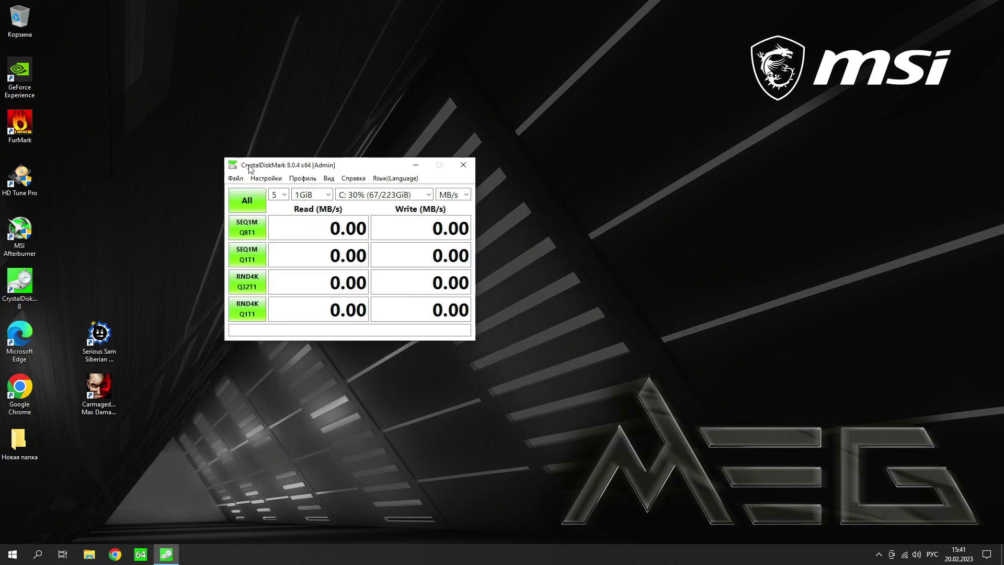
left_click(253, 207)
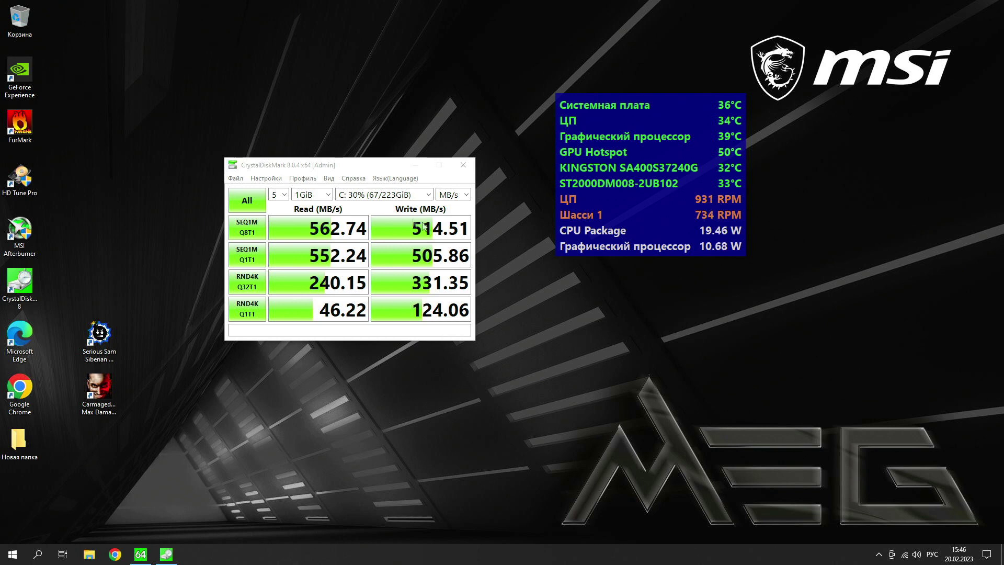
left_click_drag(366, 162, 329, 161)
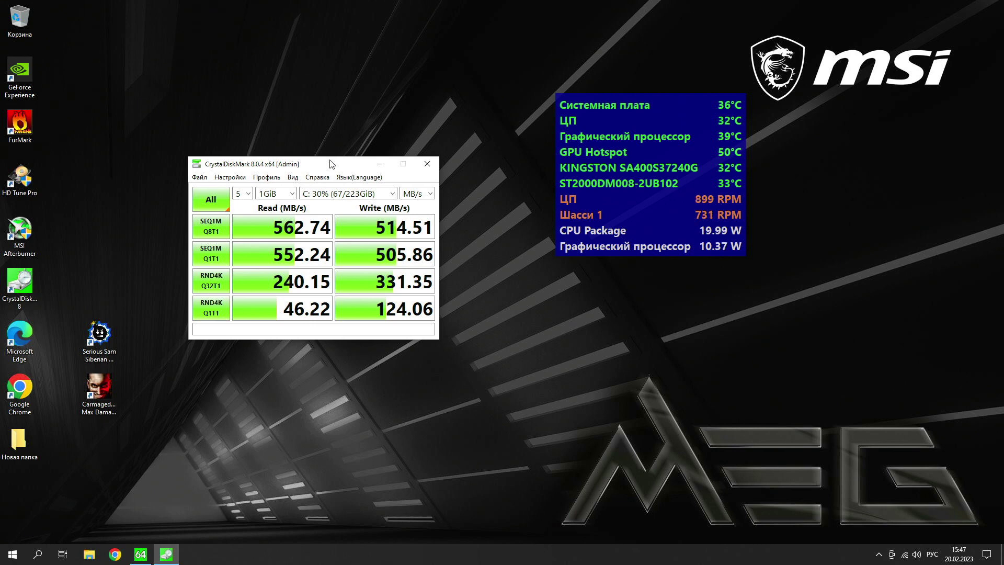
key("alt+F4")
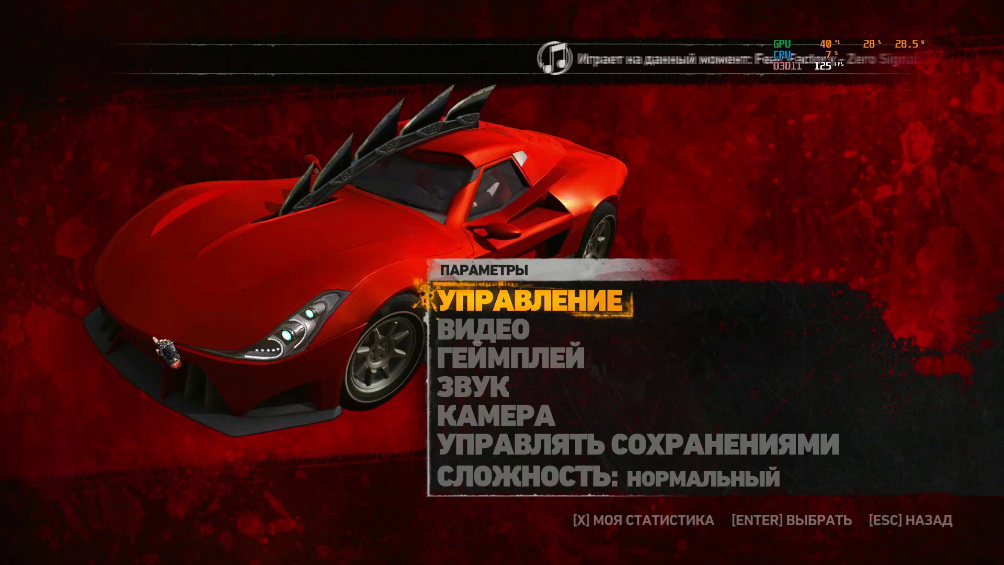
Open the Carmageddon video settings and examine the standard display options, including resolution, refresh rate and graphics quality.
key("Down")
key("Return")
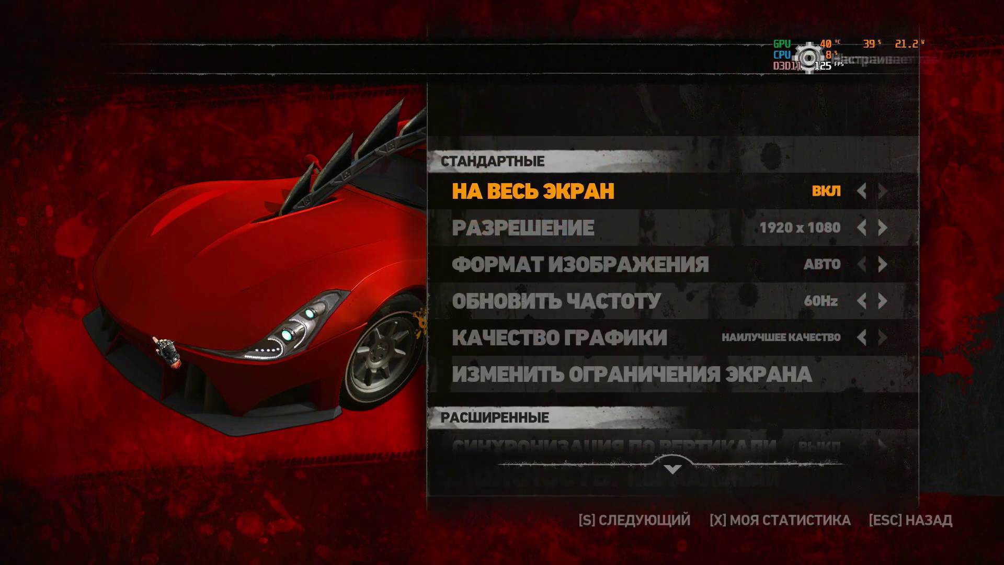
key("Down")
key("Down")
key("Down")
key("Down")
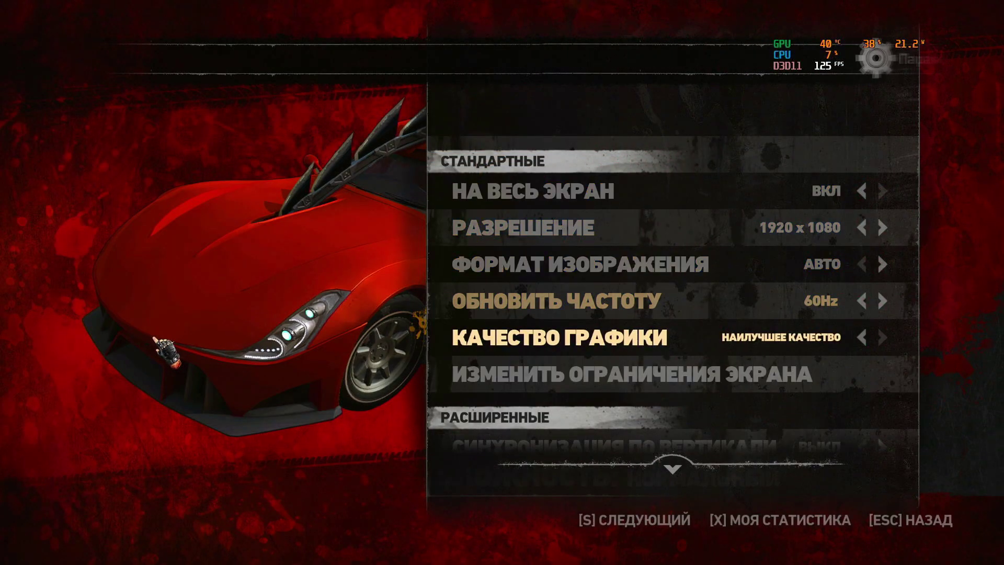
key("Up")
key("Down")
key("Down")
key("Down")
key("Down")
key("Down")
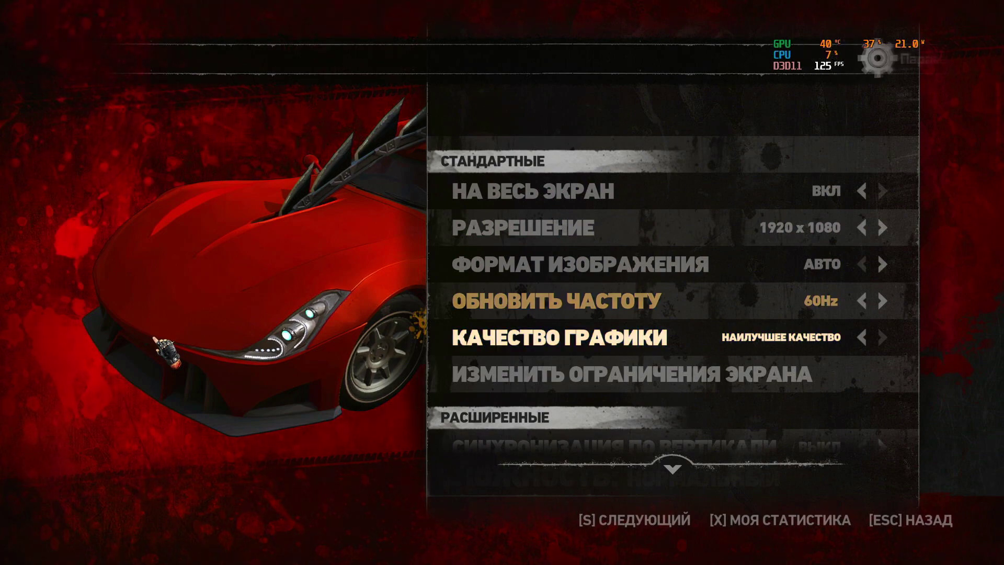
key("Up")
key("Up")
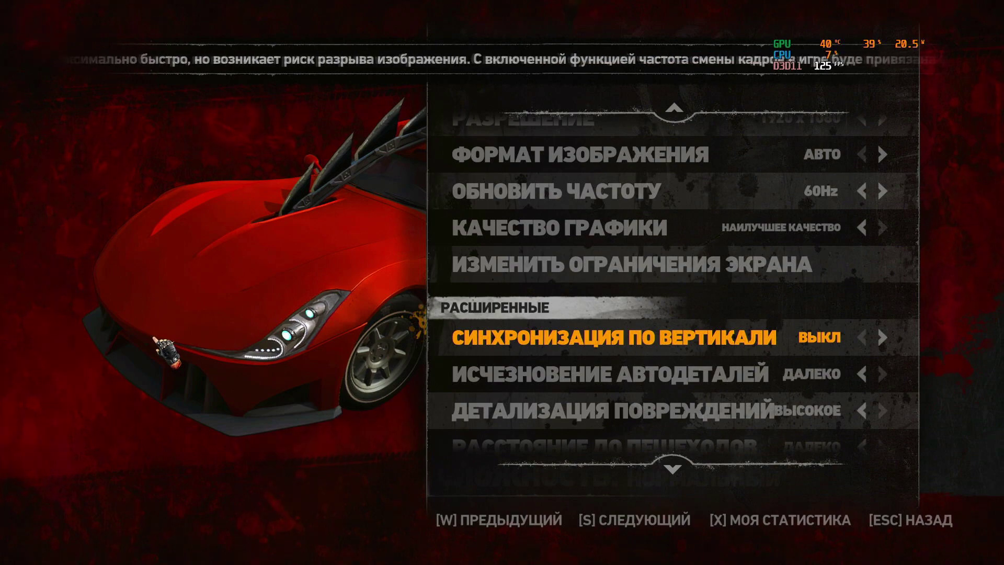
Examine the advanced video options from vertical synchronization down to gamma.
key("Down")
key("Down")
key("Down")
key("Down")
key("Down")
key("Down")
key("Down")
key("Down")
key("Down")
key("Down")
key("Down")
key("Down")
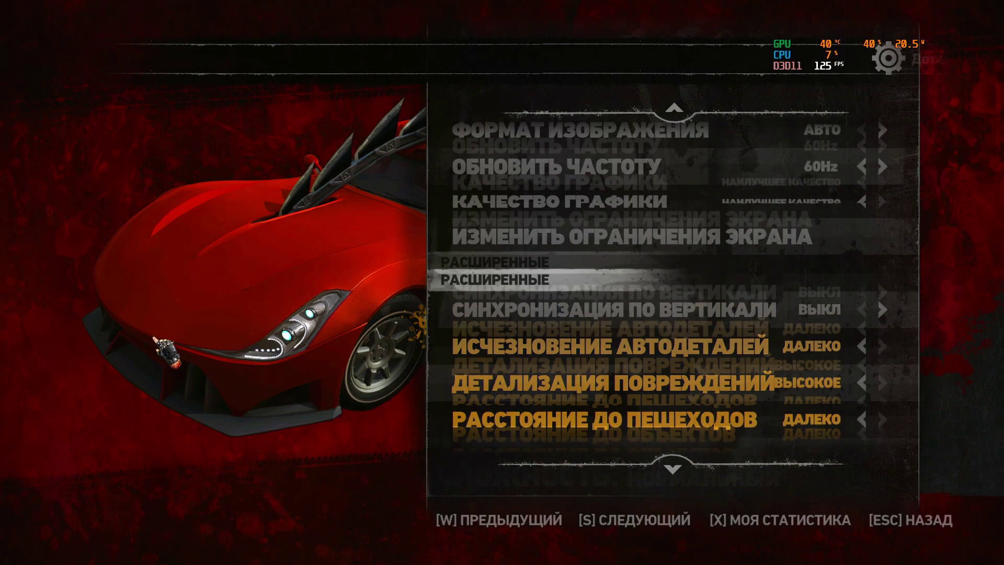
key("Down")
key("Down")
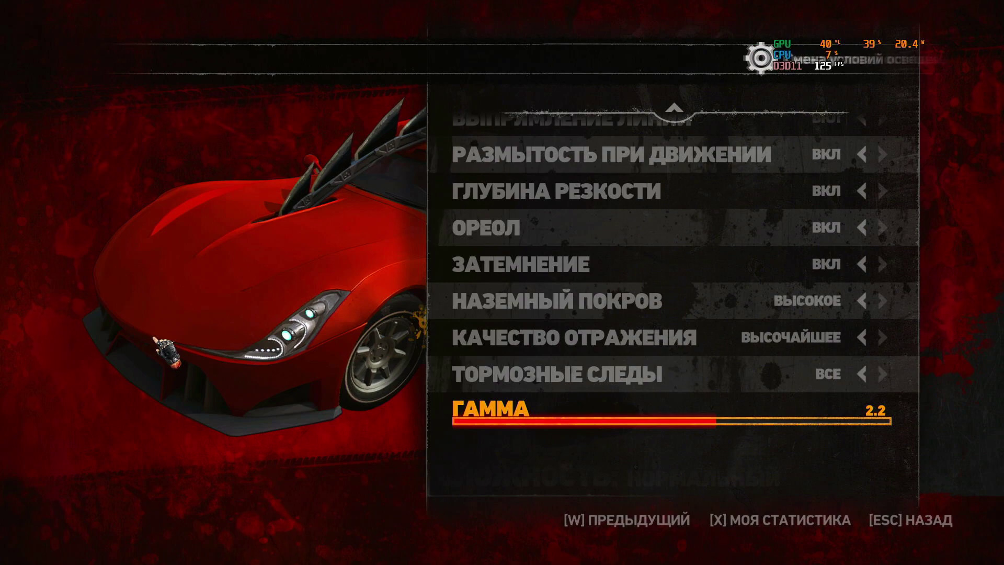
Review the advanced video options again from gamma back up to vertical synchronization, and leave the video settings.
key("Up")
key("Up")
key("Up")
key("Up")
key("Up")
key("Up")
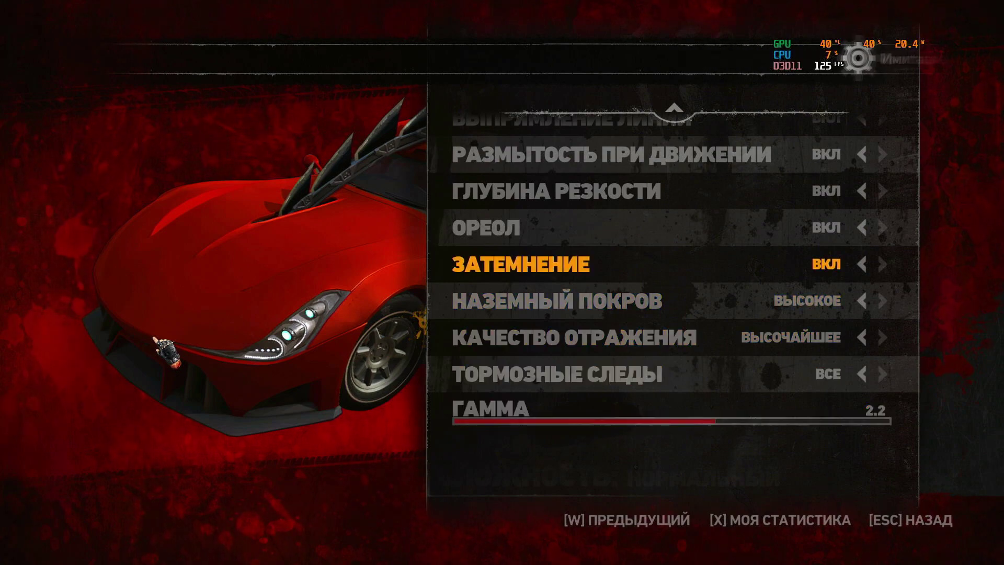
key("Up")
key("Up")
key("Up")
key("Up")
key("Up")
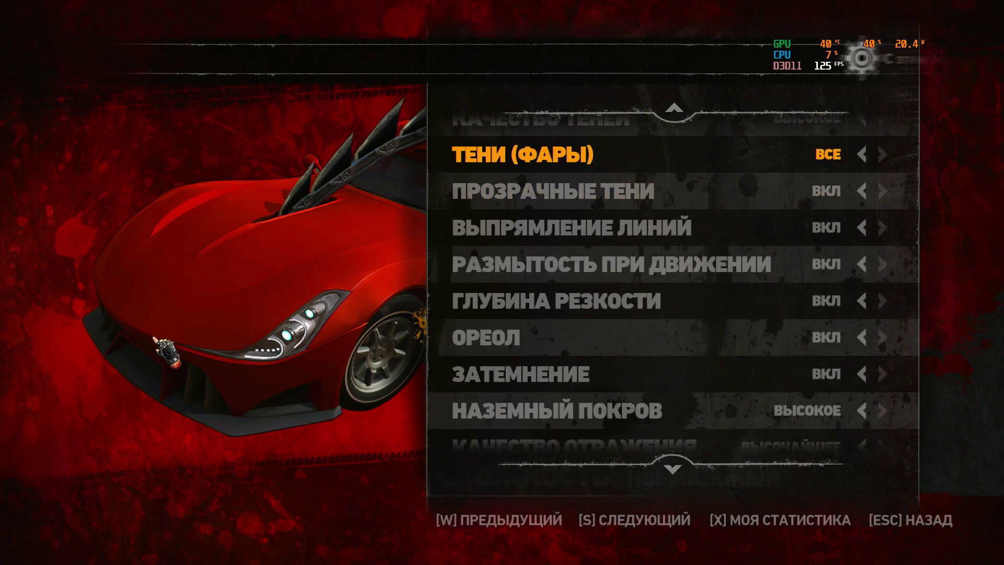
key("Up")
key("Up")
key("Up")
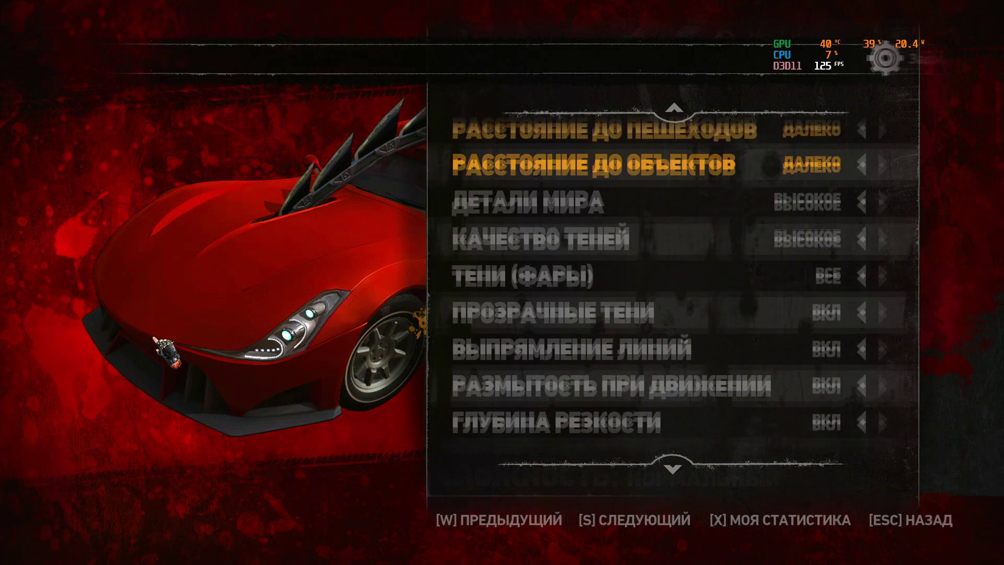
key("Up")
key("Up")
key("Up")
key("Up")
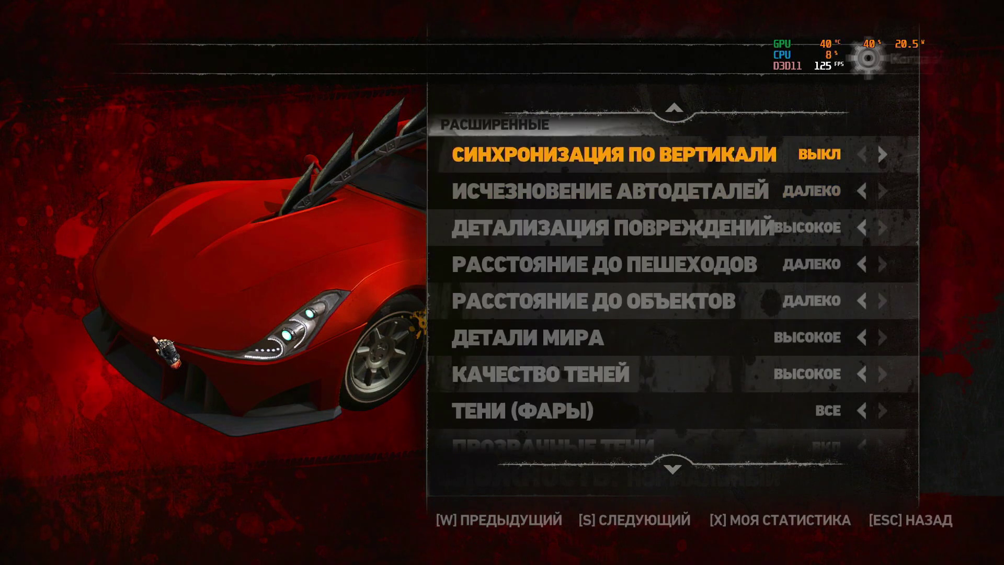
key("Up")
key("Escape")
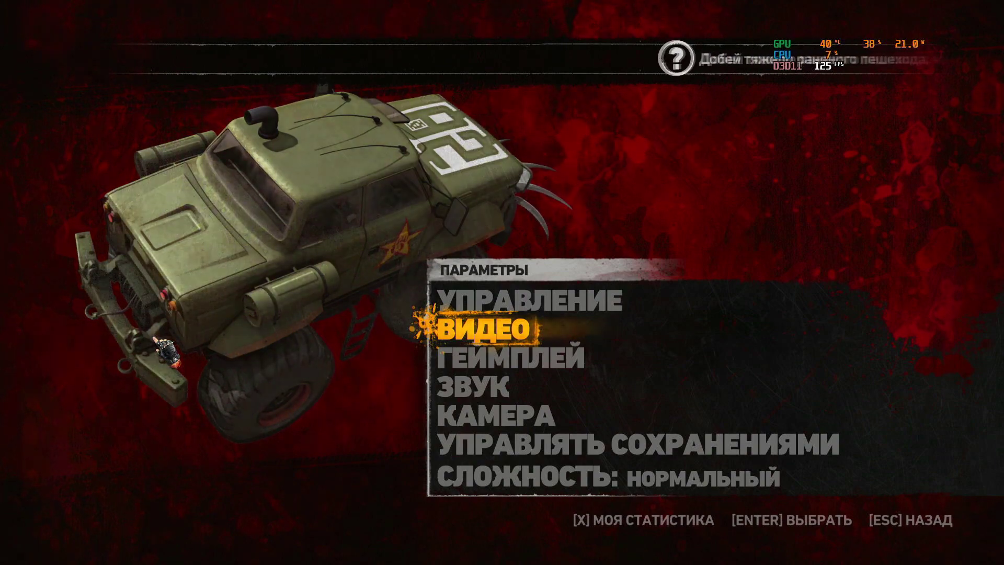
Start the Career event МЭЙМ СТРИТ from the main menu with the preselected car and accelerate off the start line.
key("Escape")
key("Up")
key("Up")
key("Up")
key("Up")
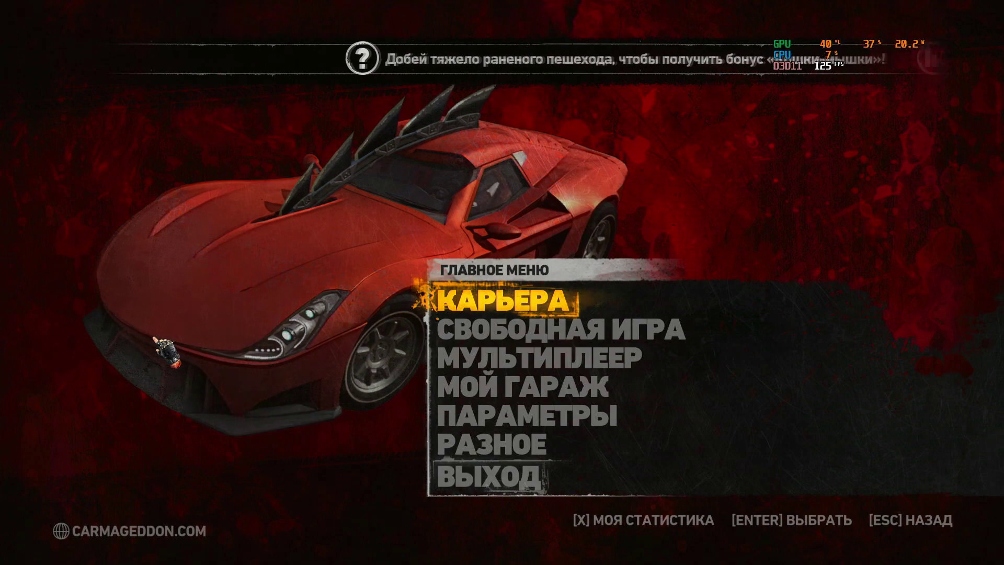
key("Return")
key("Return")
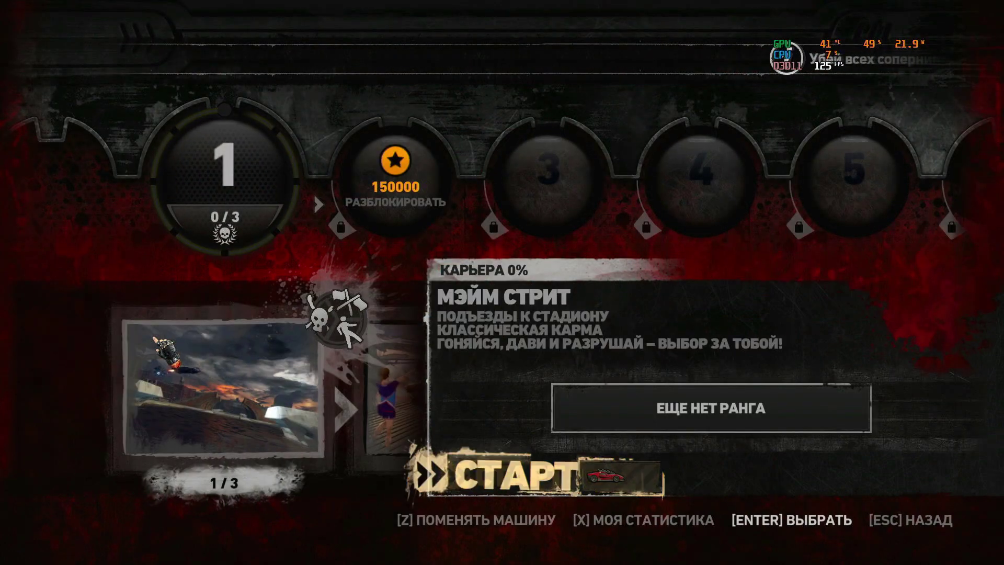
key("Return")
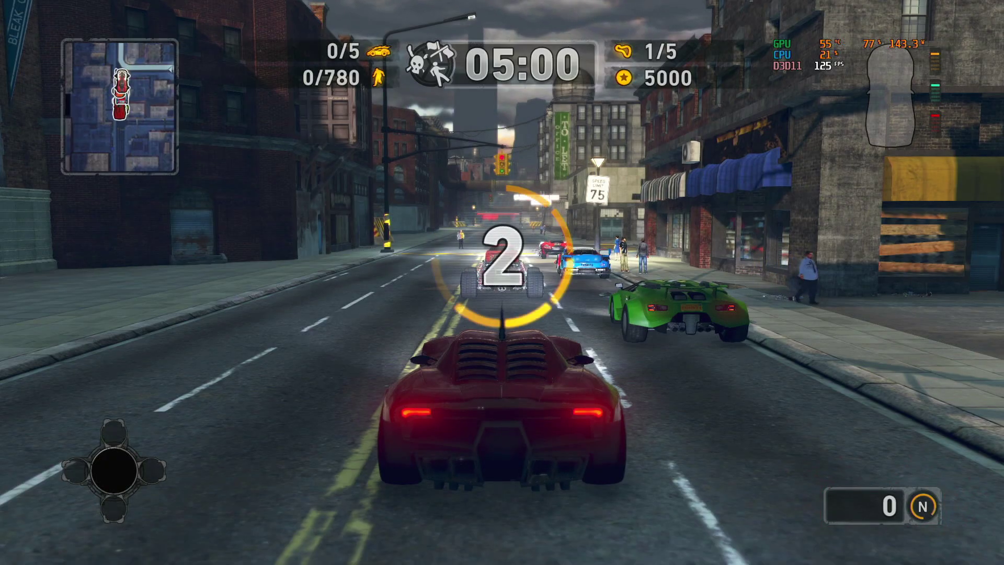
key("Up")
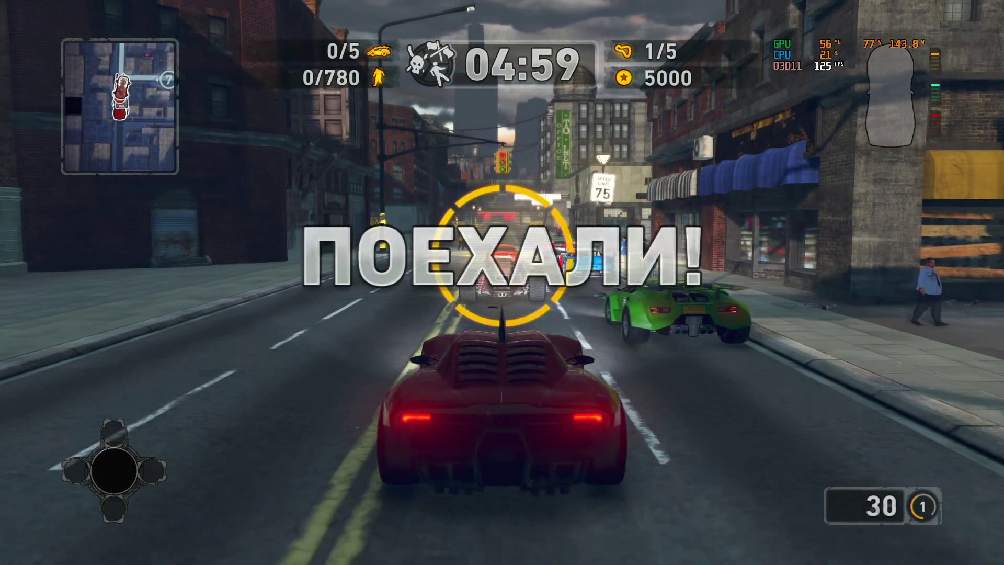
Drive the red car along the city street behind the rival cars toward the first checkpoint.
key("Left")
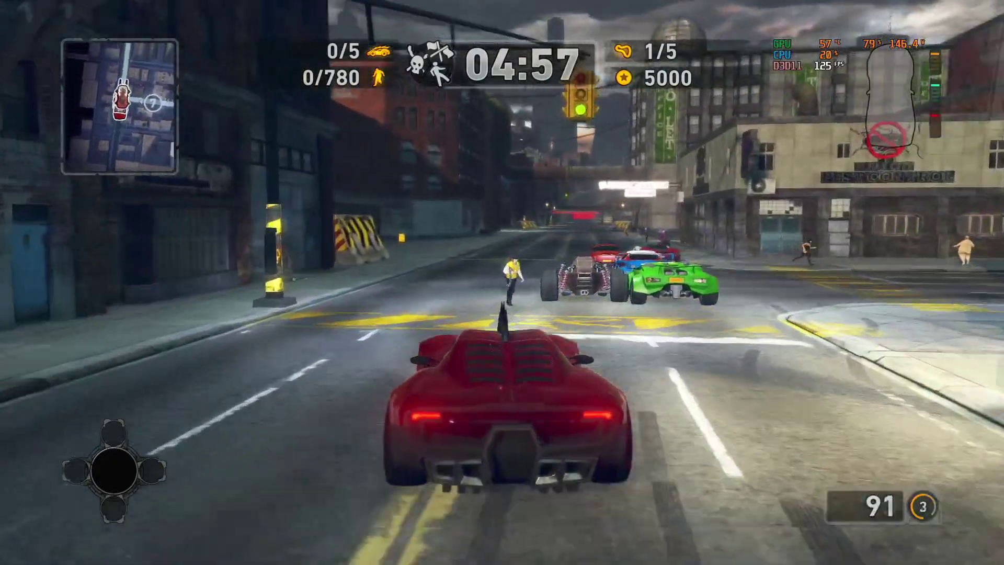
key("Up")
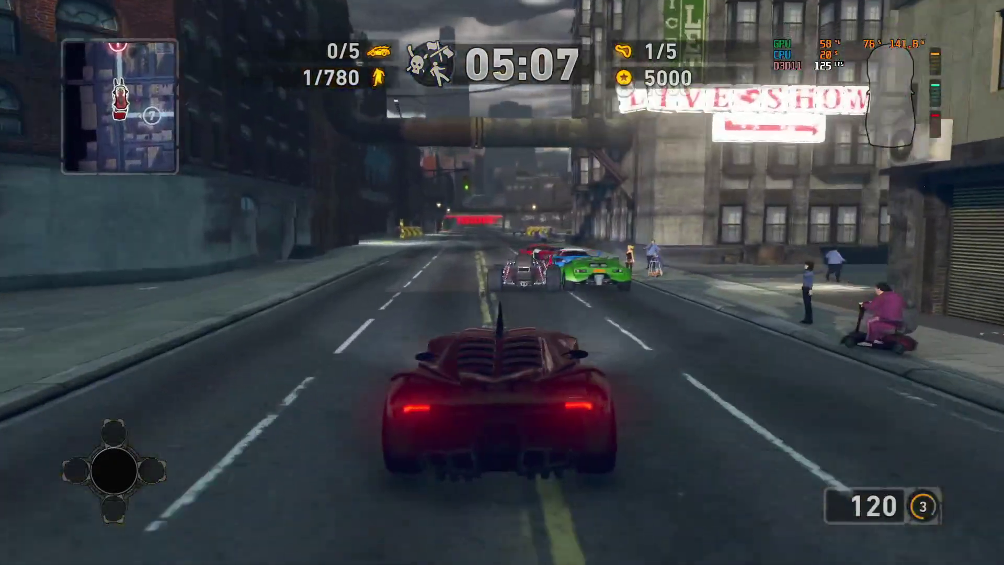
key("Up")
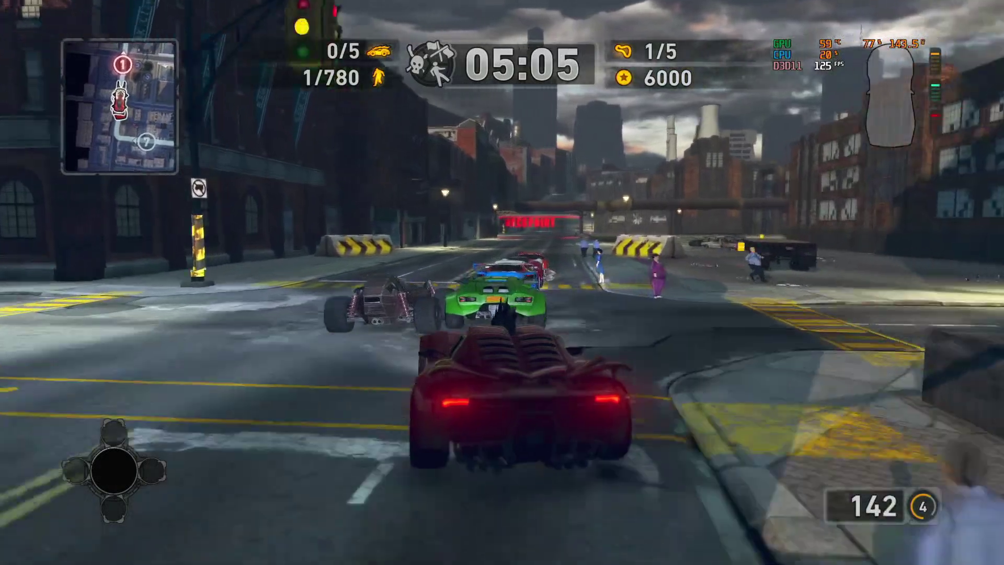
key("Up")
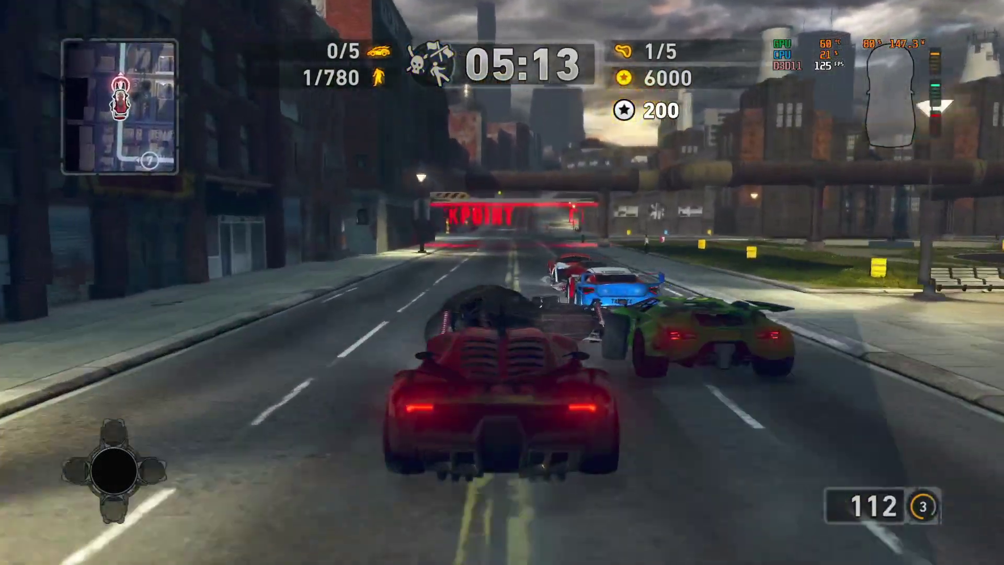
key("Left")
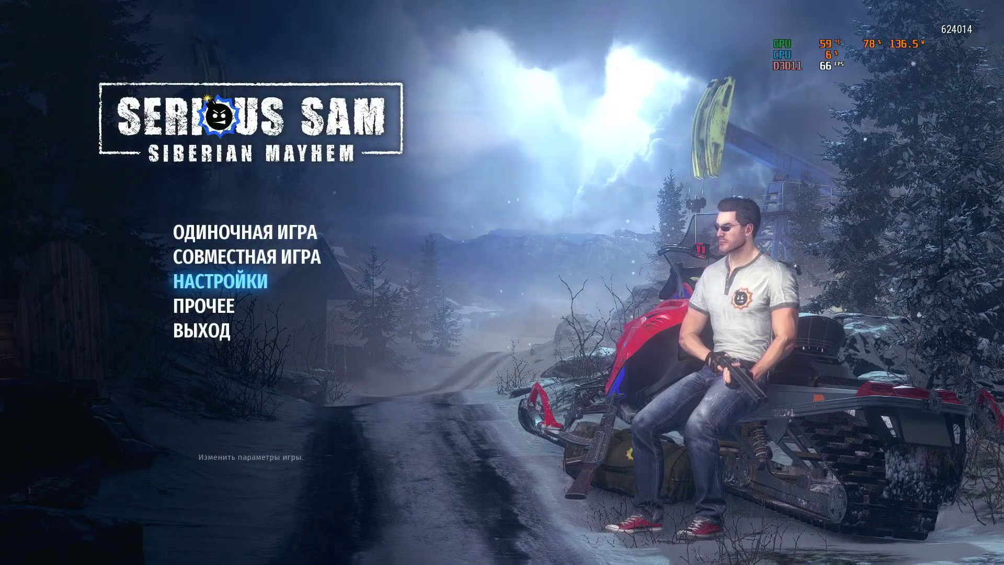
Switch to Serious Sam: Siberian Mayhem and open its graphics settings.
key("Return")
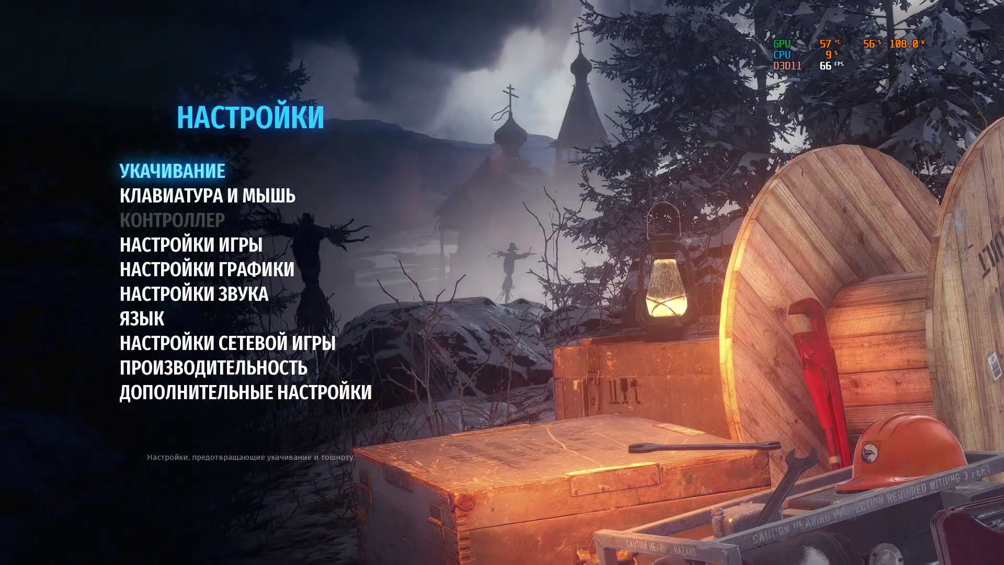
key("Down")
key("Down")
key("Down")
key("Down")
key("Up")
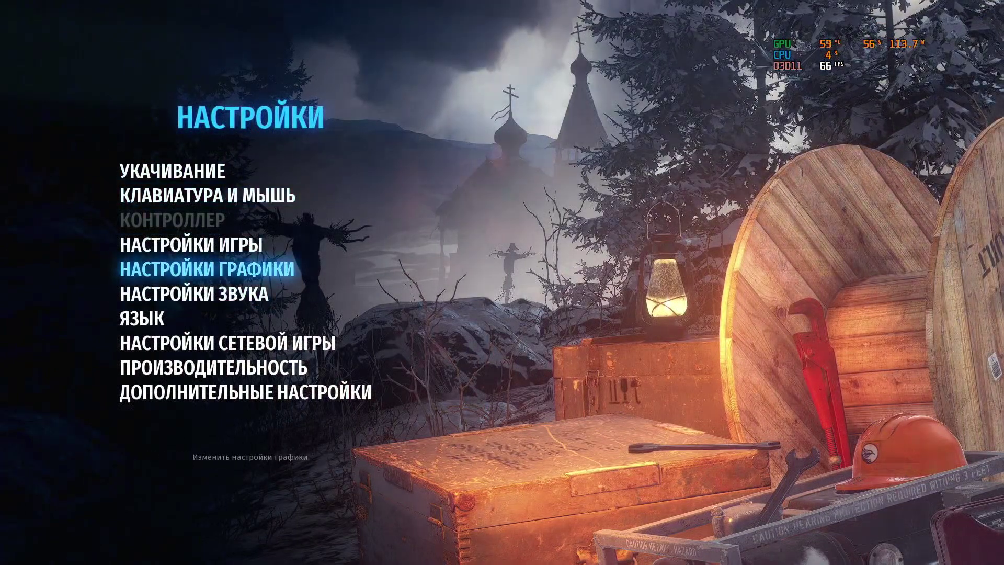
key("Return")
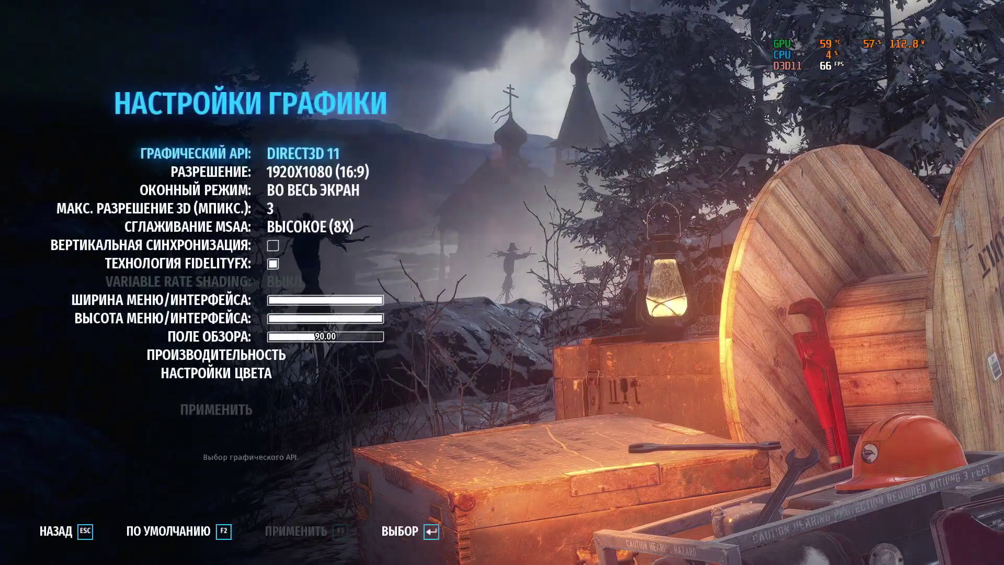
Examine the graphics settings, including API, resolution, MSAA antialiasing, vertical synchronization, FidelityFX and field of view.
key("Down")
key("Down")
key("Down")
key("Down")
key("Down")
key("Down")
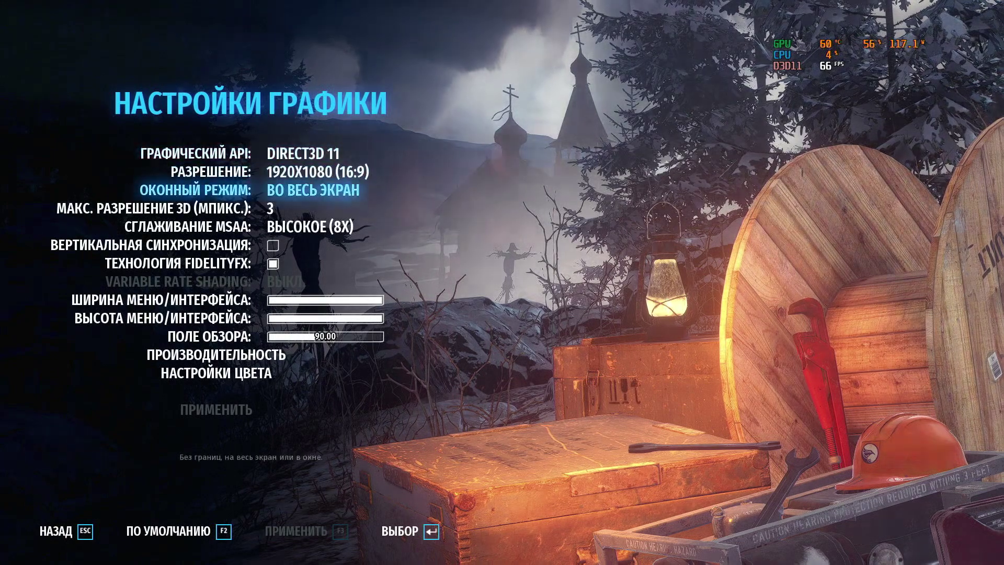
key("Down")
key("Down")
key("Down")
key("Down")
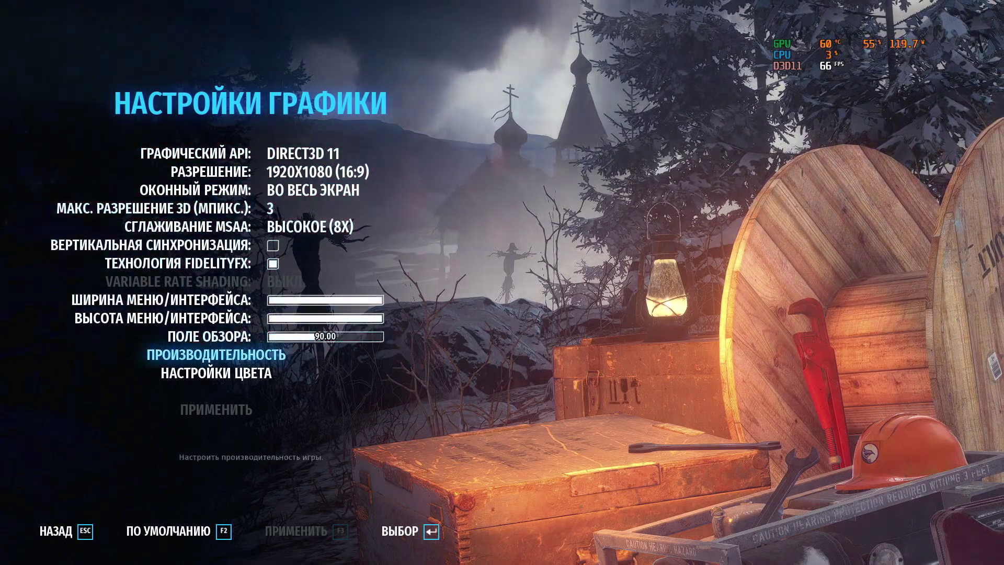
Examine the processor, graphics card, video memory and maximum FPS performance settings, and return to the main menu.
key("Return")
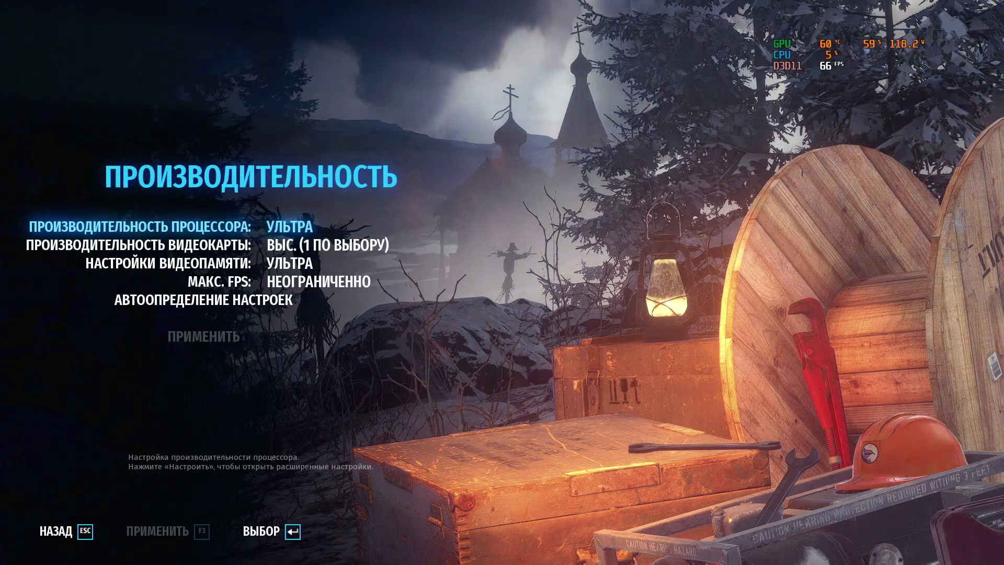
key("Escape")
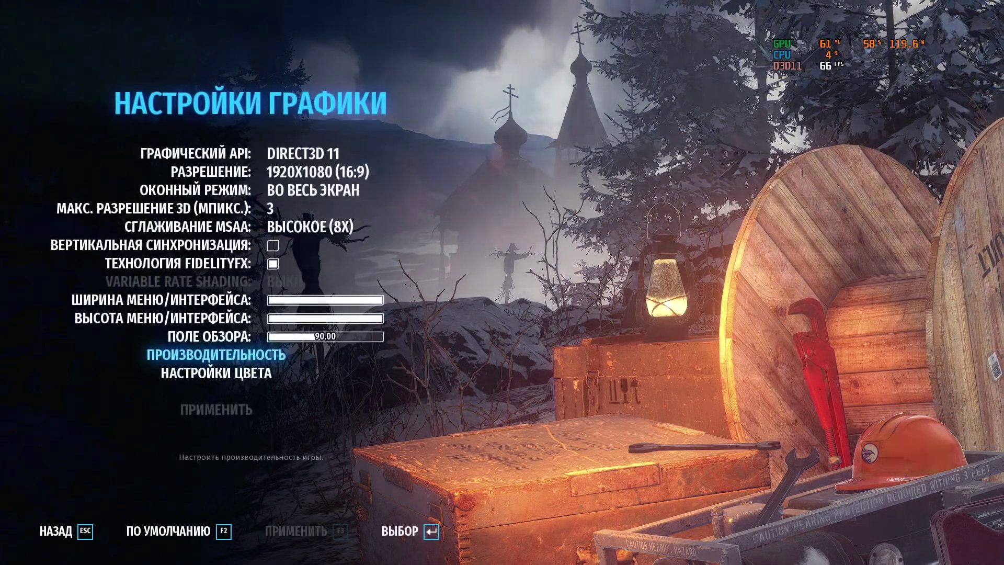
key("Escape")
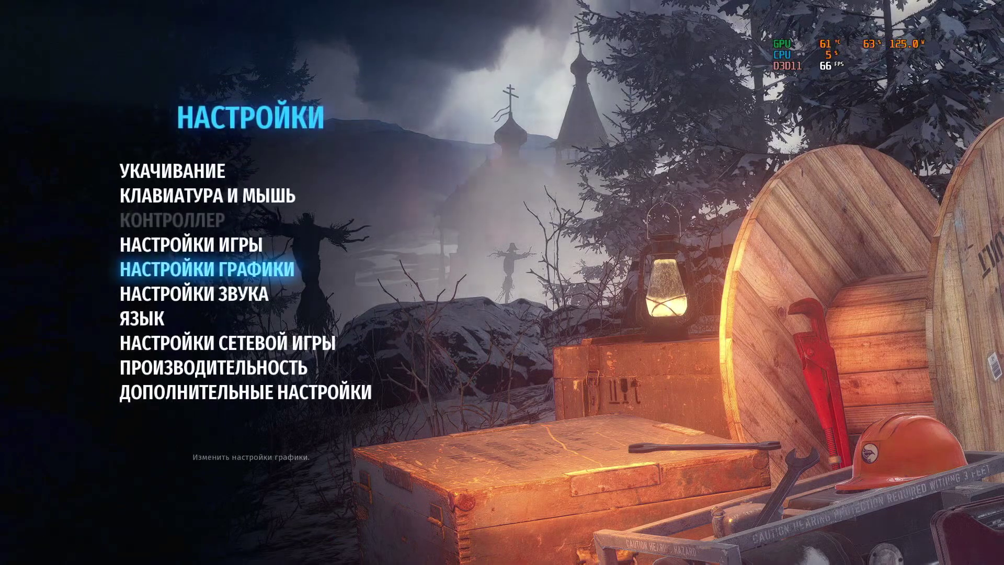
key("Escape")
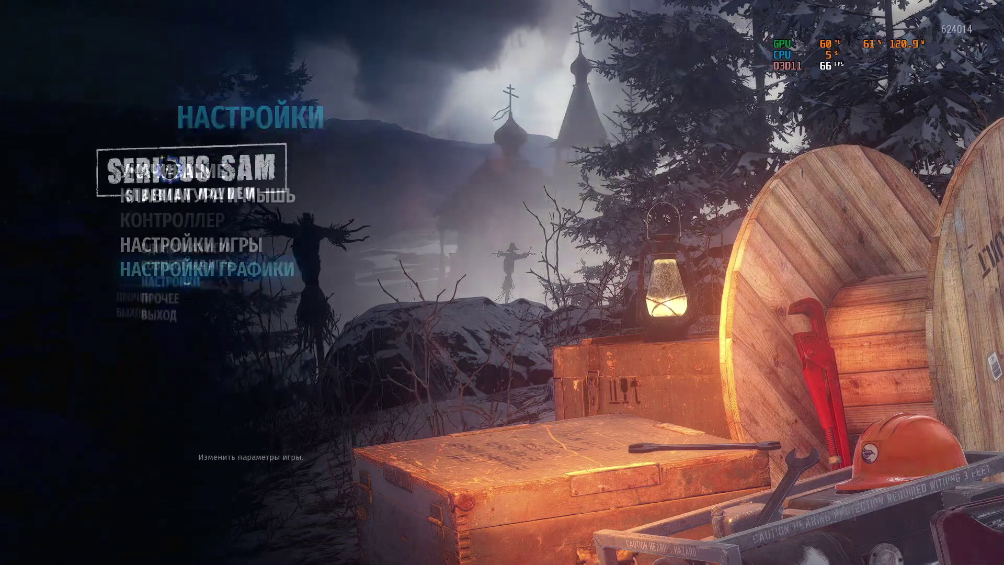
Open the game's built-in benchmark and set its duration to 60 seconds.
key("Down")
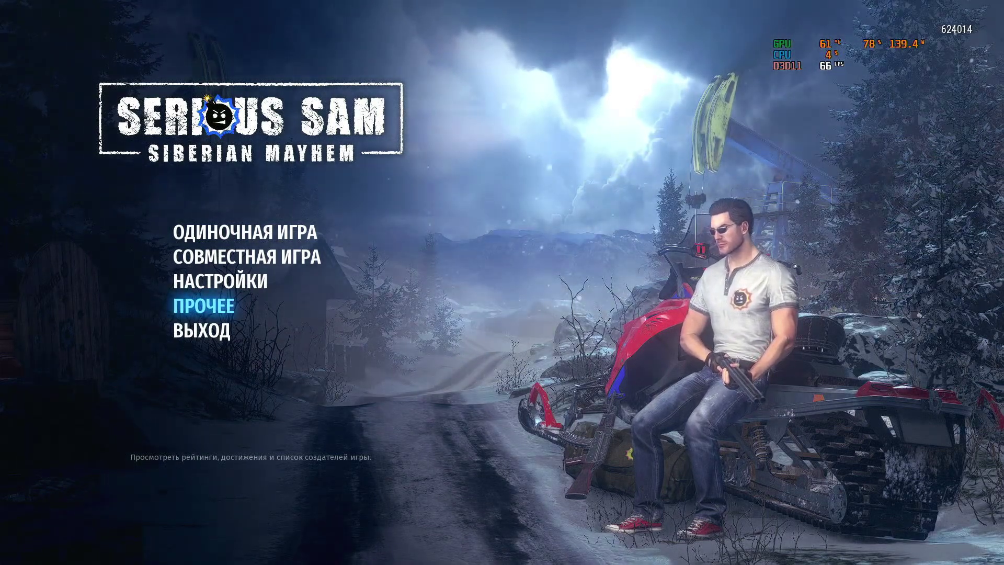
key("Return")
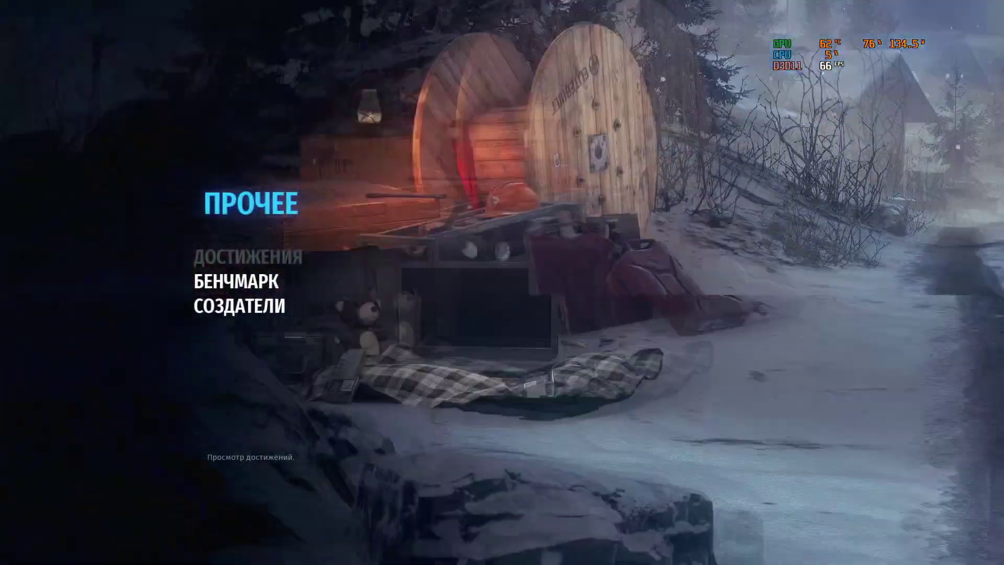
key("Return")
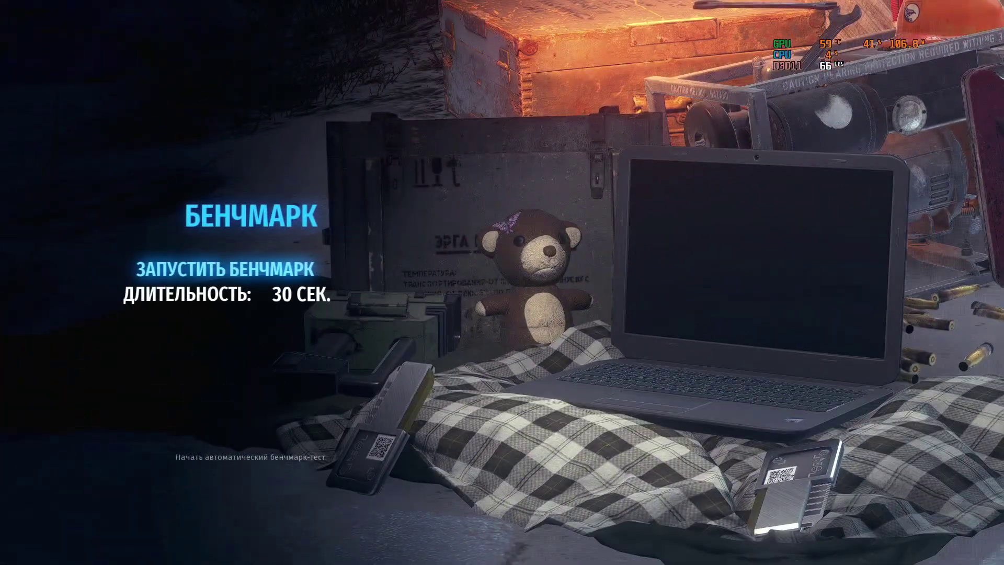
key("Down")
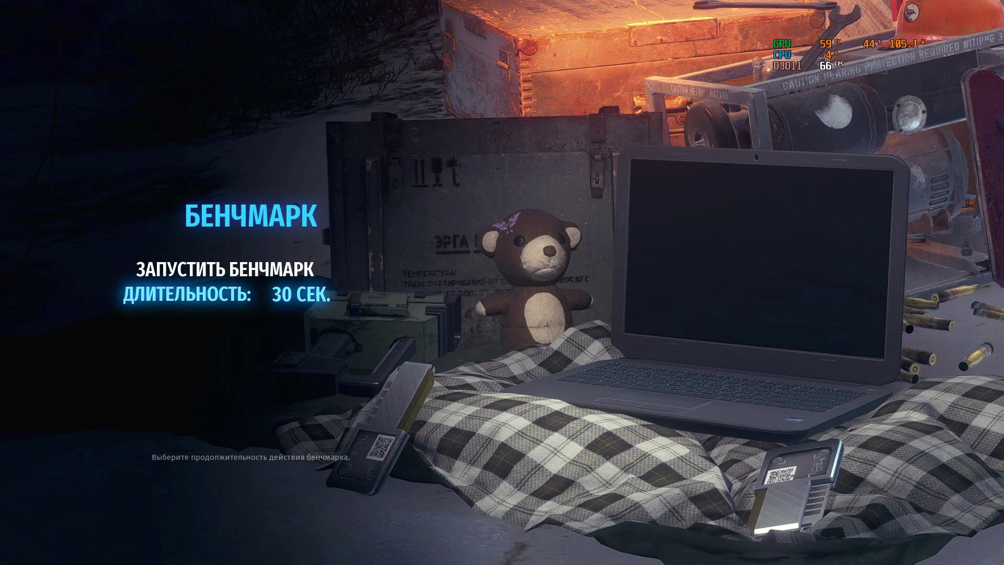
key("Return")
key("Return")
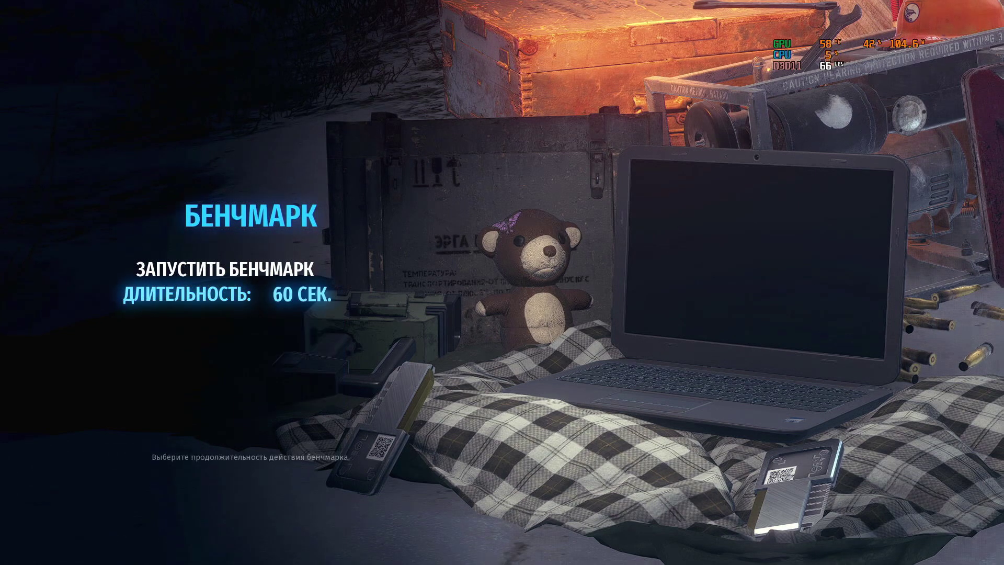
Start the benchmark on the level Вечность пахнет нефтью from the Бойня в Сибири campaign.
key("Up")
key("Escape")
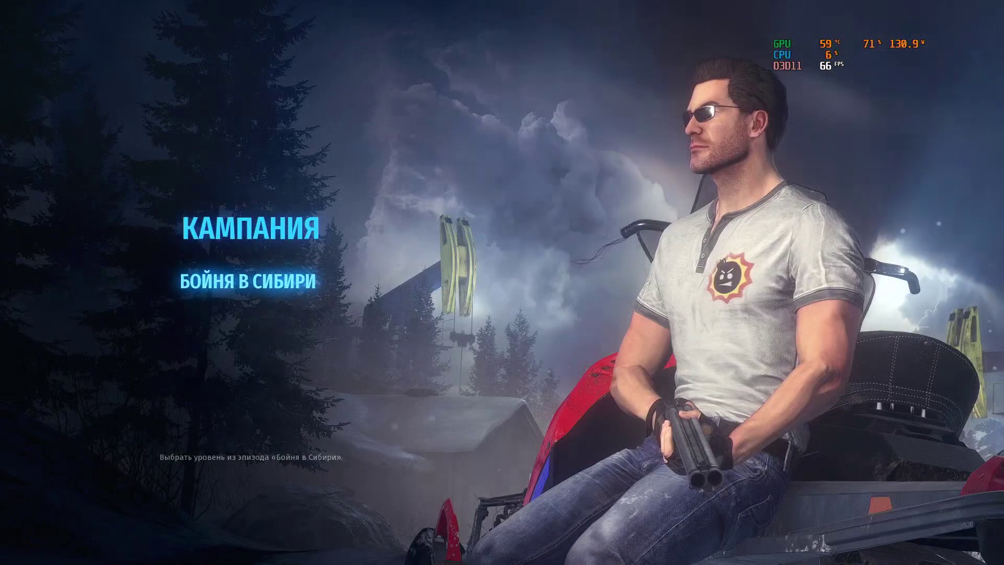
key("Return")
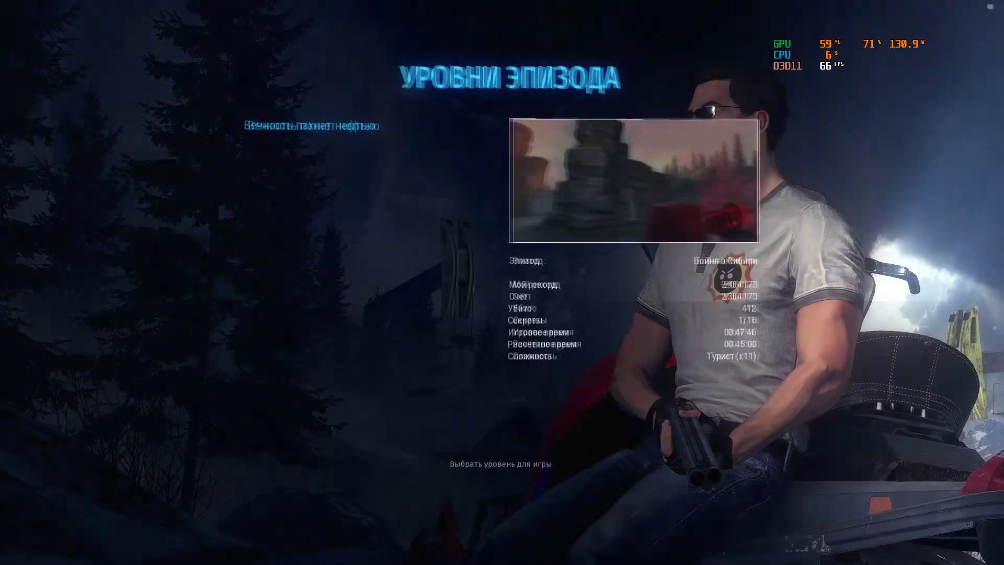
key("Return")
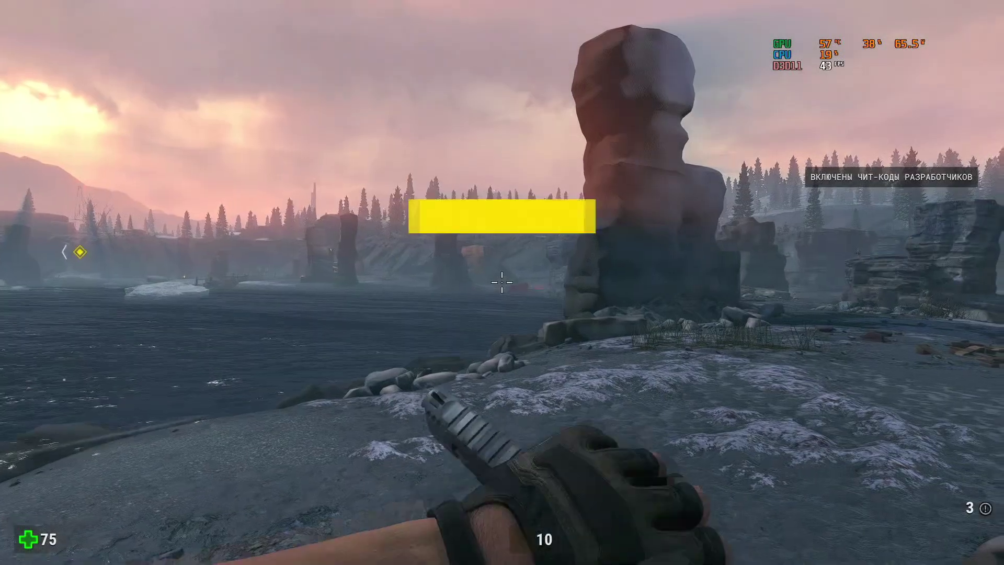
Advance along the rocky shore past the abandoned metal shed and the wooden boat wreck.
key("w")
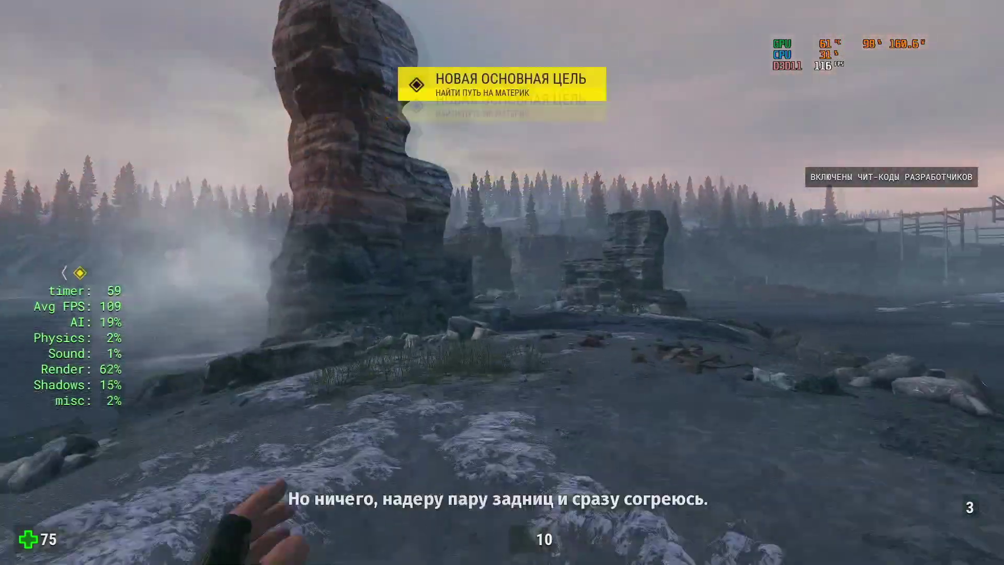
key("w")
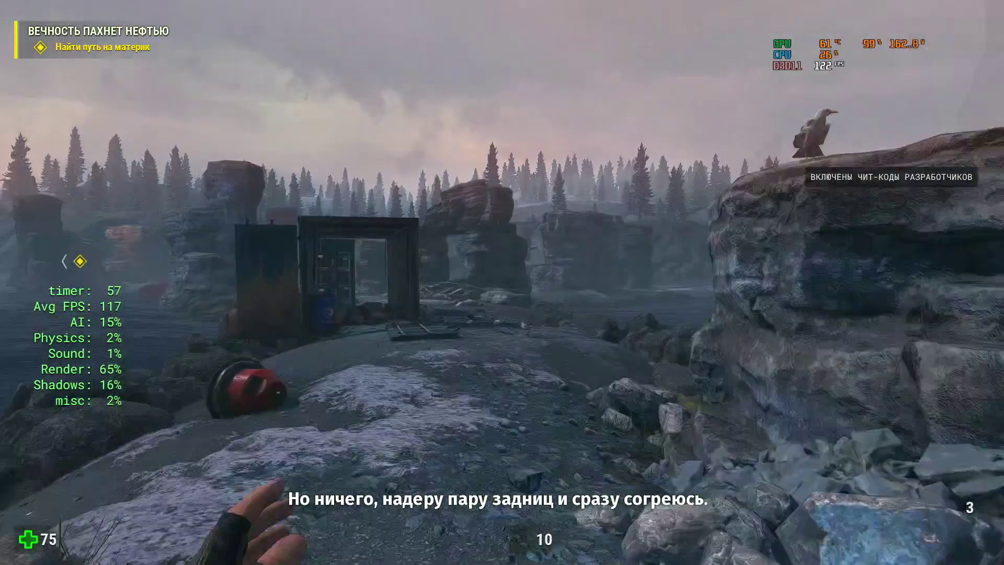
key("w")
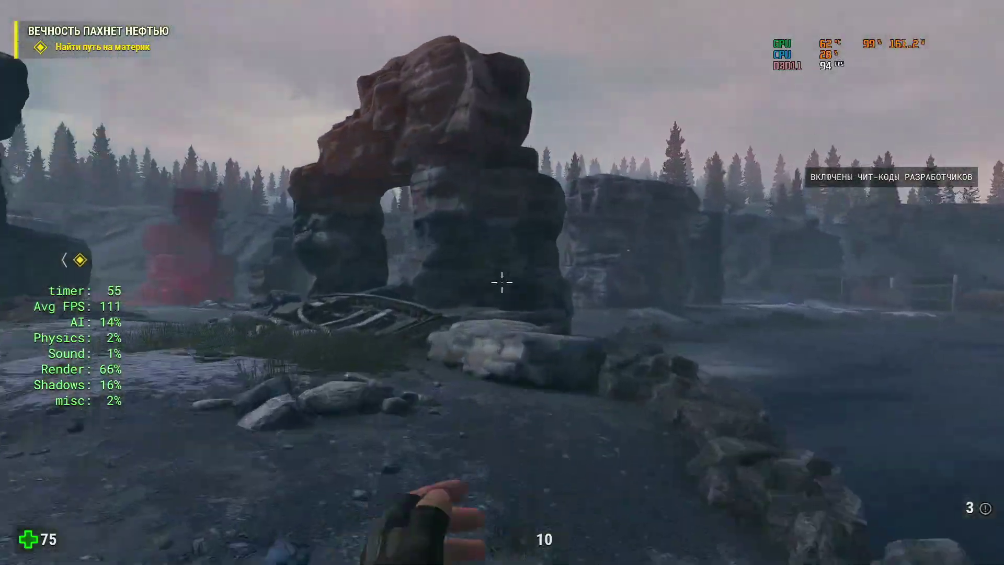
key("w")
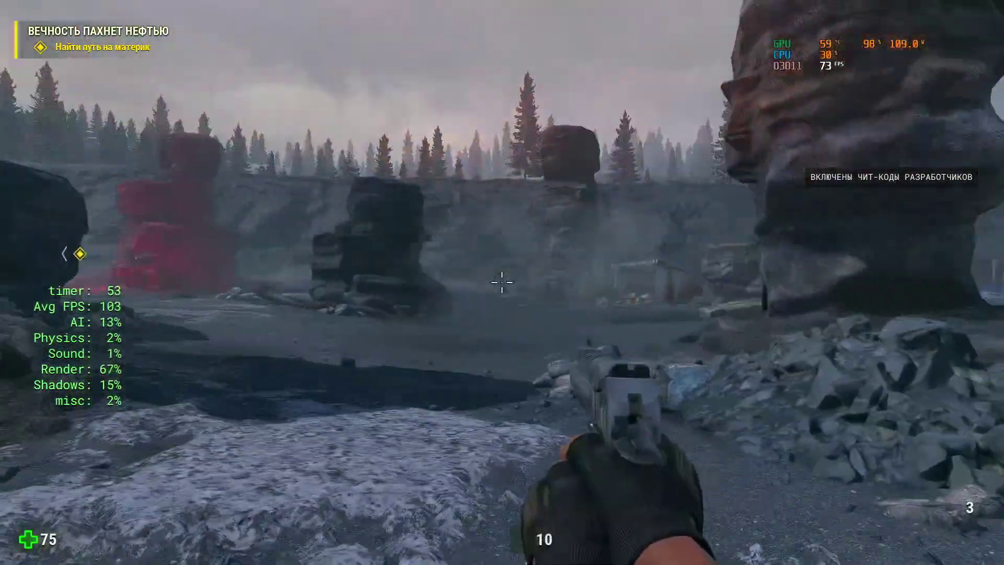
Fire the pistol near the rubble and advance past the red-lit rock pillars toward the rock arch.
left_click(502, 283)
left_click(503, 283)
left_click(502, 282)
left_click(502, 282)
key("w")
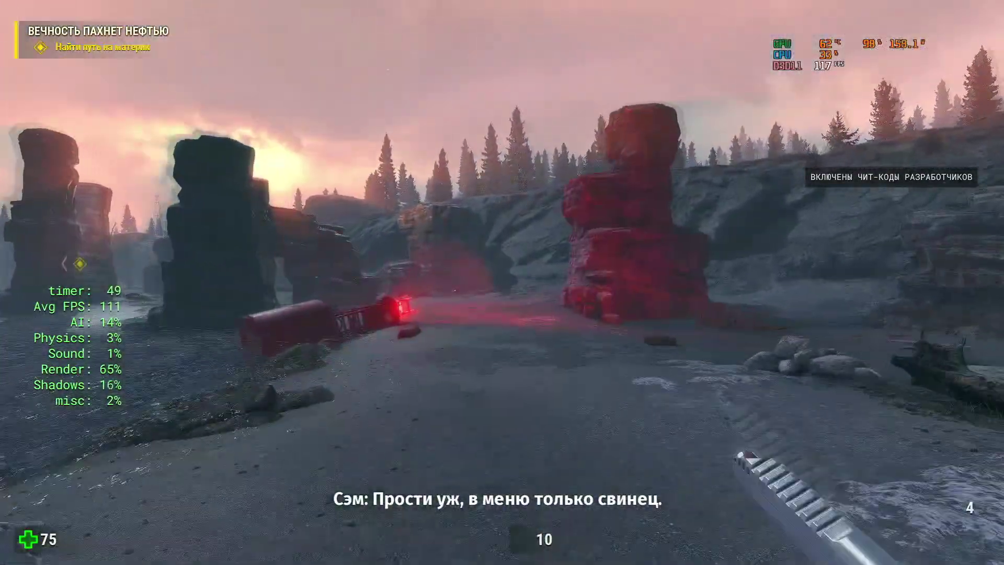
key("w")
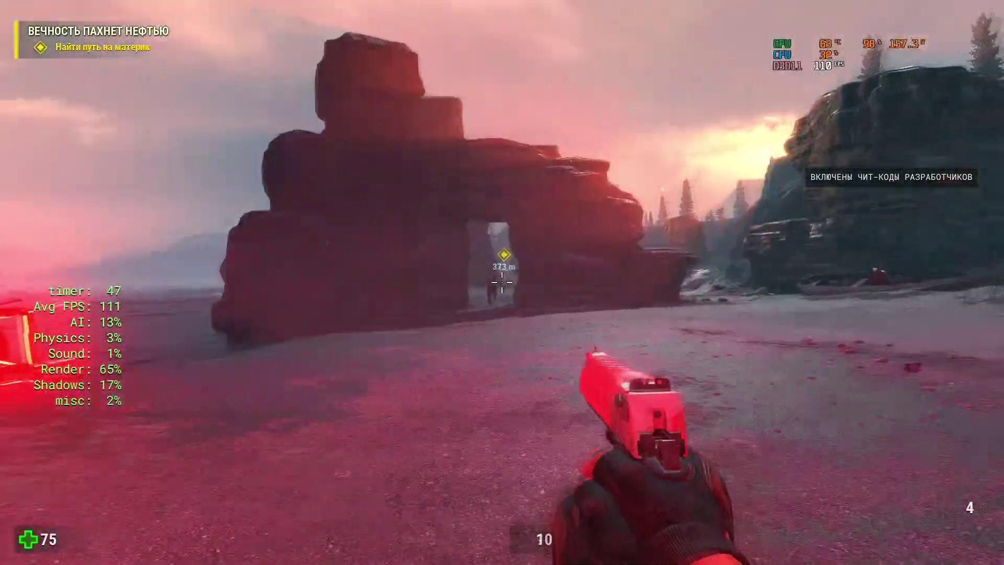
Shoot the distant enemies between the rock formations with the pistol, reloading between bursts.
left_click(502, 282)
left_click(503, 283)
left_click(502, 283)
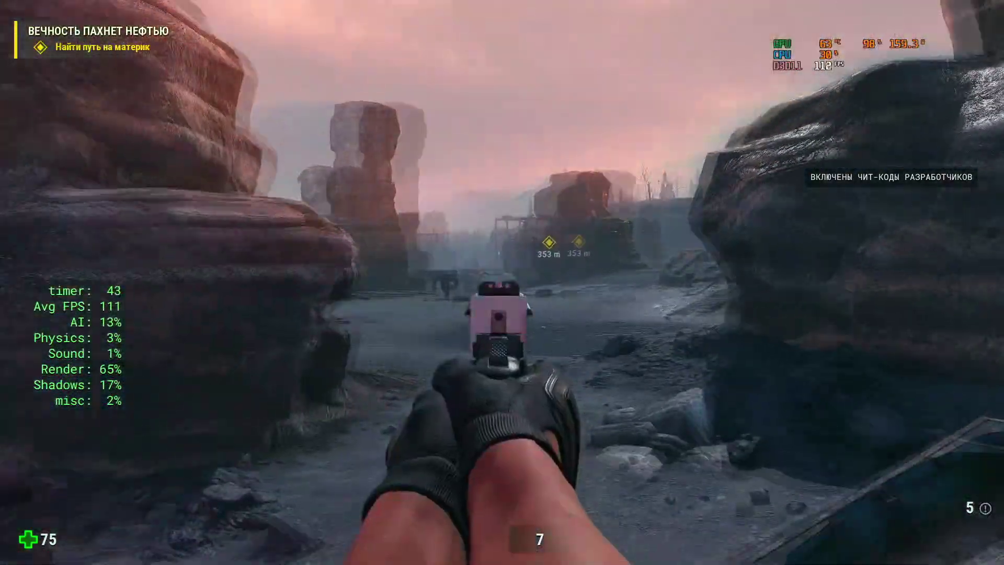
left_click(502, 283)
left_click(502, 283)
left_click(502, 283)
left_click(502, 283)
left_click(503, 282)
key("r")
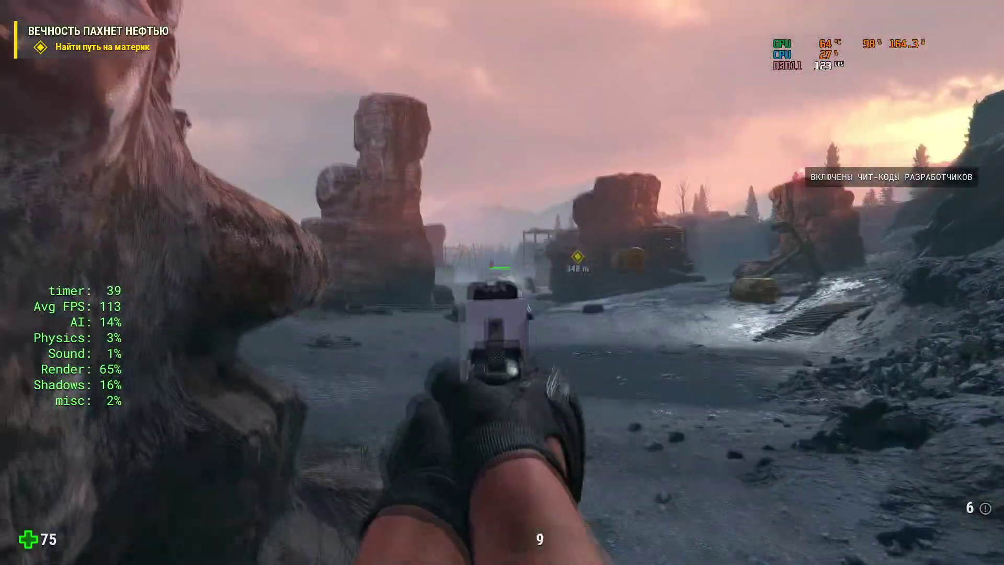
left_click(503, 282)
left_click(502, 283)
left_click(502, 283)
left_click(502, 282)
left_click(502, 283)
key("r")
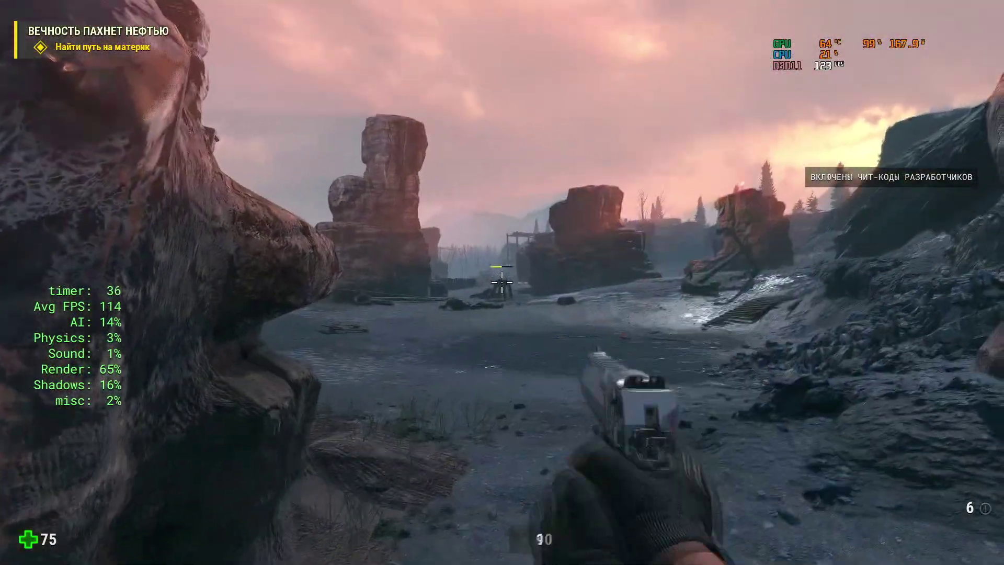
Fire the pistol at the enemies across the open flat near the large anchor until it is empty, and reload.
left_click(502, 282)
left_click(502, 282)
left_click(503, 283)
left_click(502, 283)
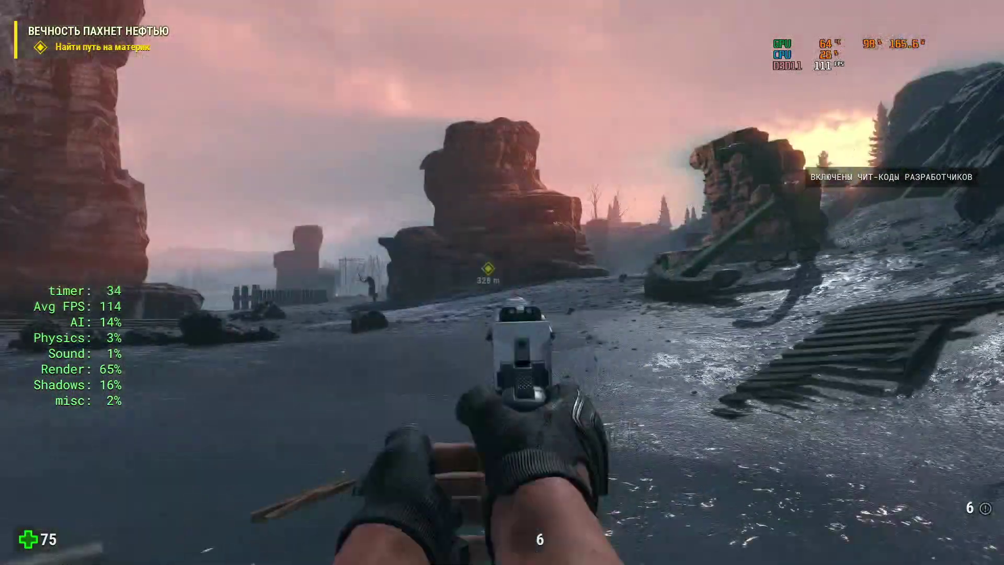
left_click(502, 282)
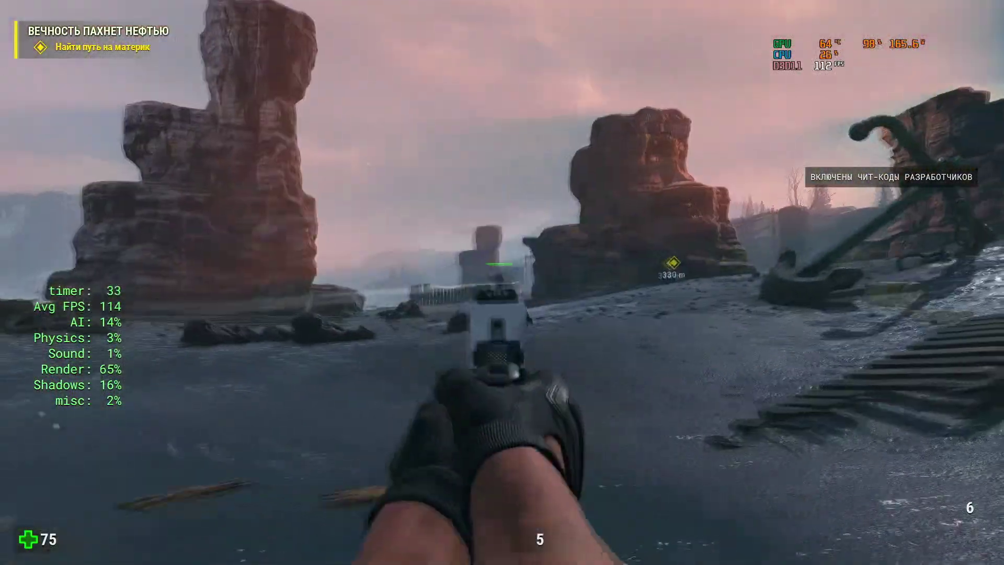
left_click(502, 282)
left_click(502, 282)
left_click(502, 282)
left_click(502, 282)
left_click(503, 282)
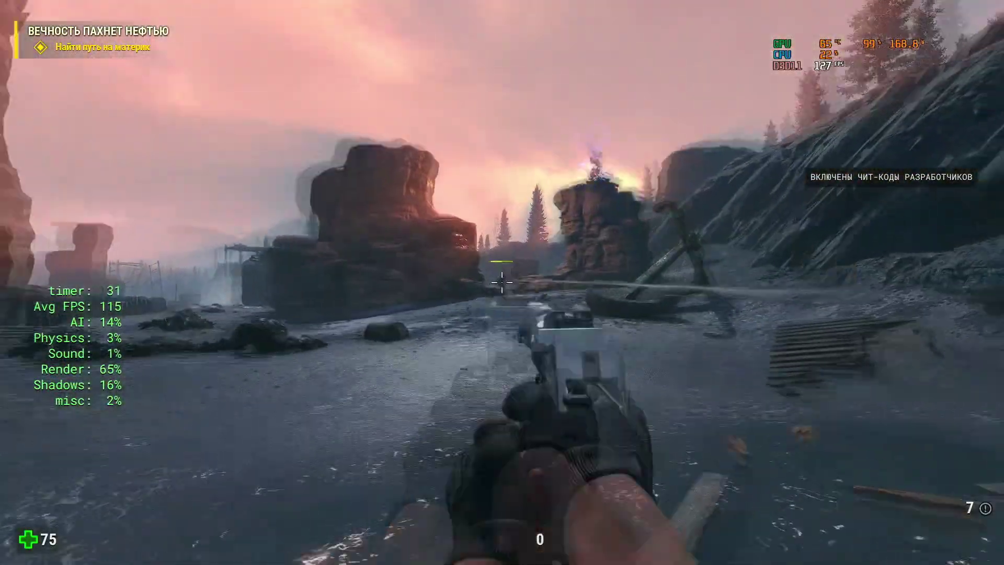
key("r")
Fire the reloaded pistol at the enemies beyond the anchor and advance past the rock pillar onto the open flat.
left_click(502, 282)
left_click(502, 283)
left_click(503, 282)
left_click(502, 282)
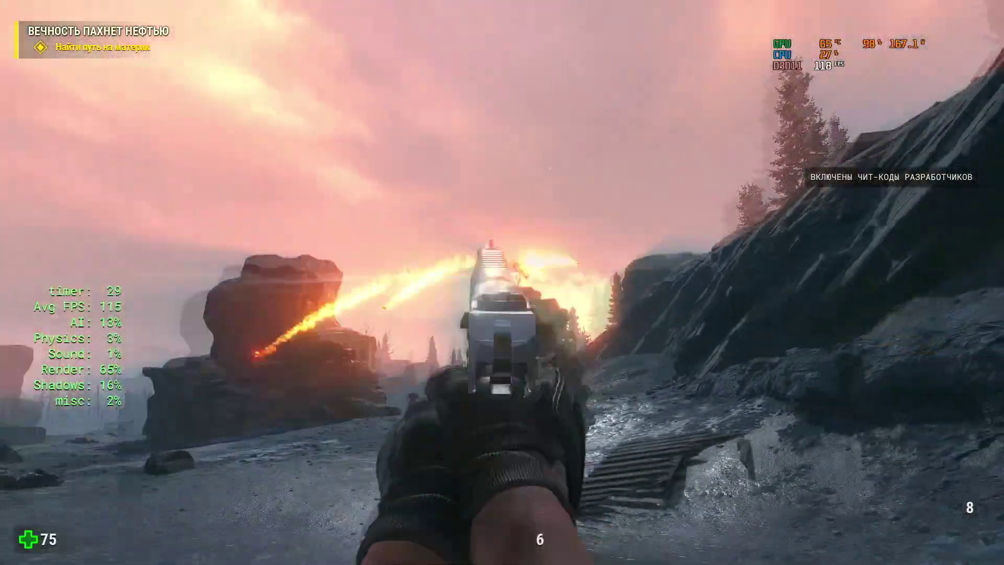
left_click(503, 283)
left_click(502, 282)
key("w")
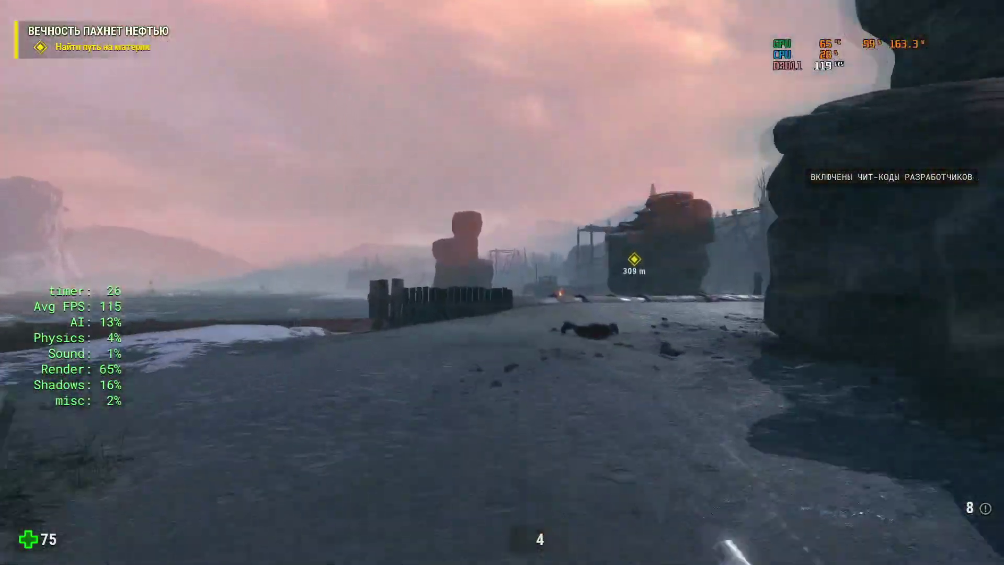
Aim down the pistol's sights, shoot the enemies near the burning barrel and the pipeline, and reload.
right_click(502, 283)
left_click(502, 282)
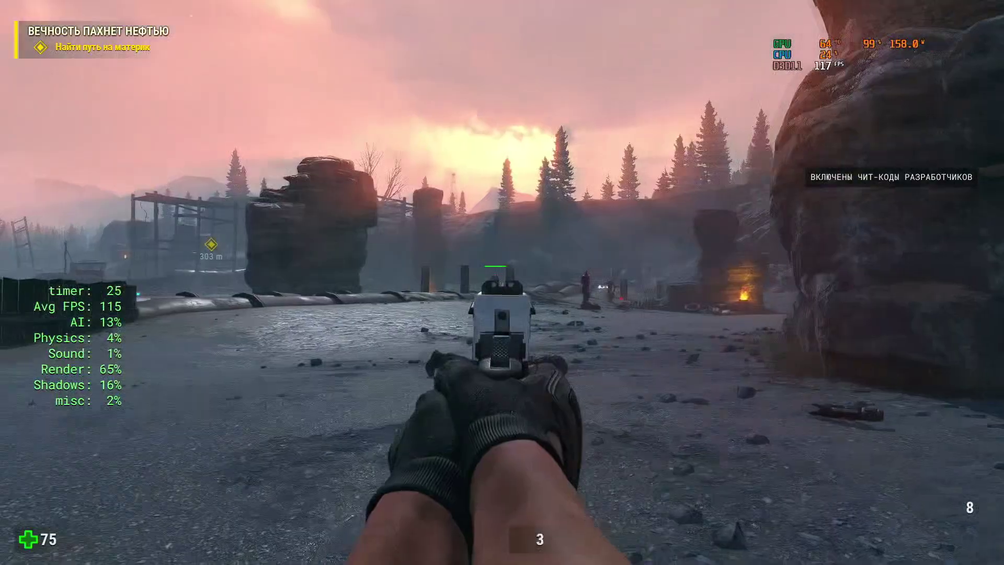
left_click(502, 283)
left_click(502, 282)
left_click(502, 283)
key("r")
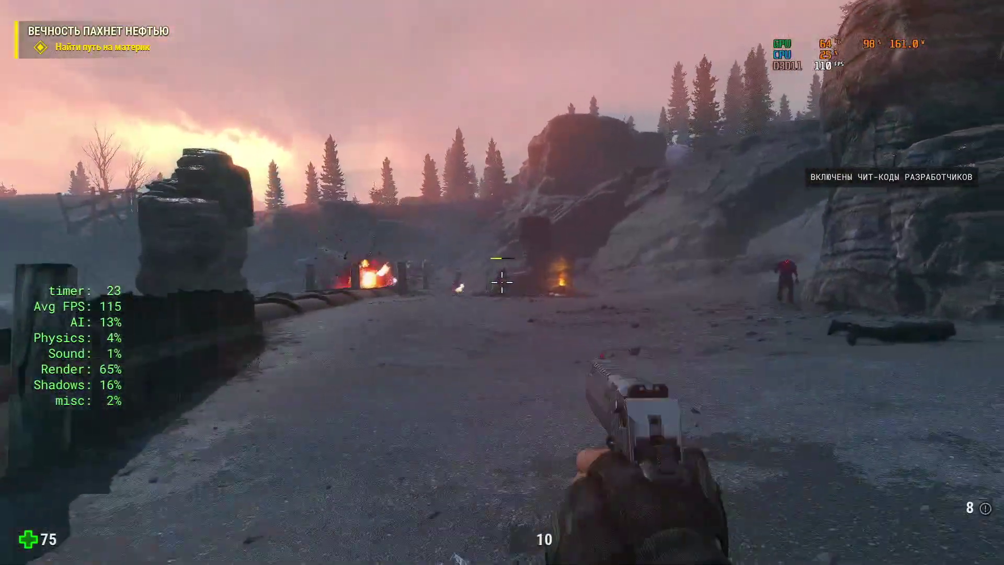
Fire the pistol repeatedly at the remaining enemies near the fires and beside the cliff.
left_click(502, 283)
left_click(502, 282)
left_click(502, 282)
left_click(502, 282)
left_click(502, 283)
left_click(502, 282)
left_click(502, 283)
left_click(503, 283)
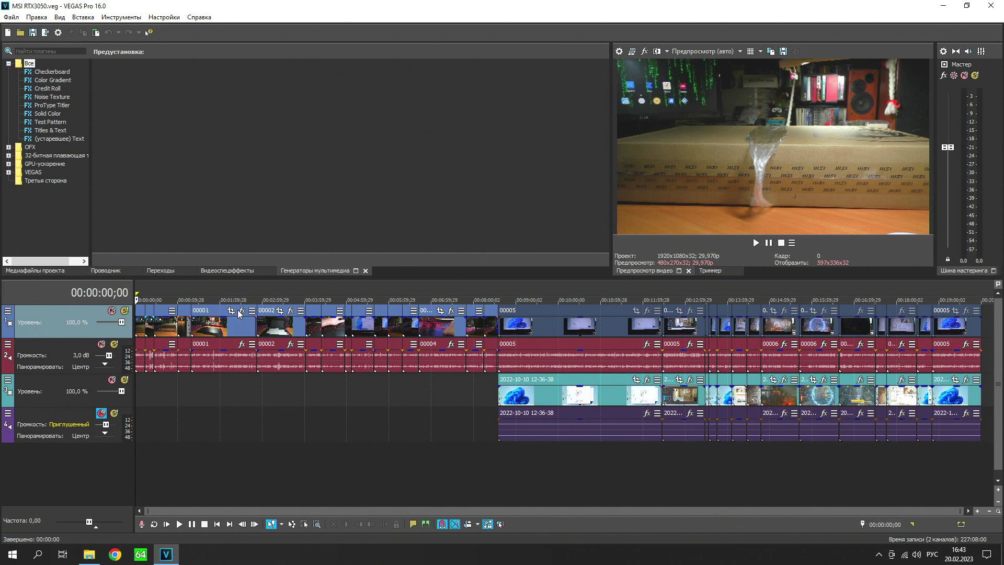
In VEGAS Pro, go to the project's end and set the HEVC render's variable bit rate to 10 000 000 maximum and 6 000 000 average.
left_click(230, 524)
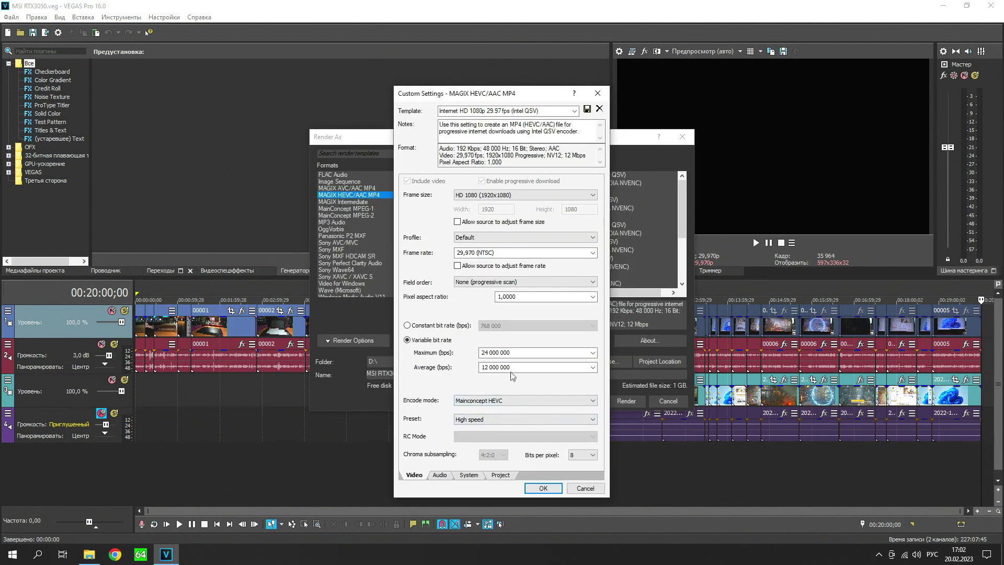
double_click(512, 368)
left_click(502, 367)
type("6")
key("shift+Tab")
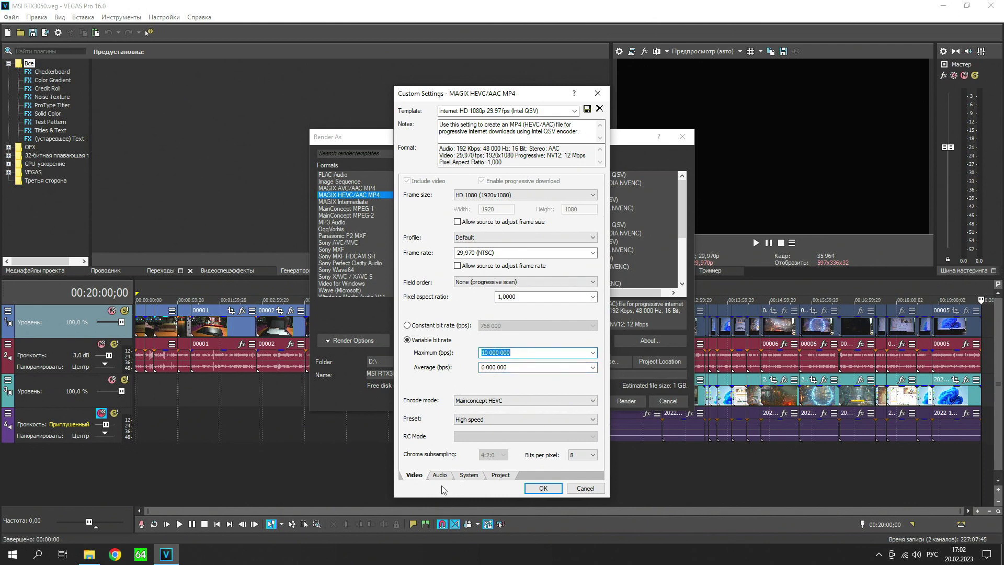
Set the render template's audio to a 44 100 Hz sample rate and a 256 000 bps bit rate.
left_click(440, 475)
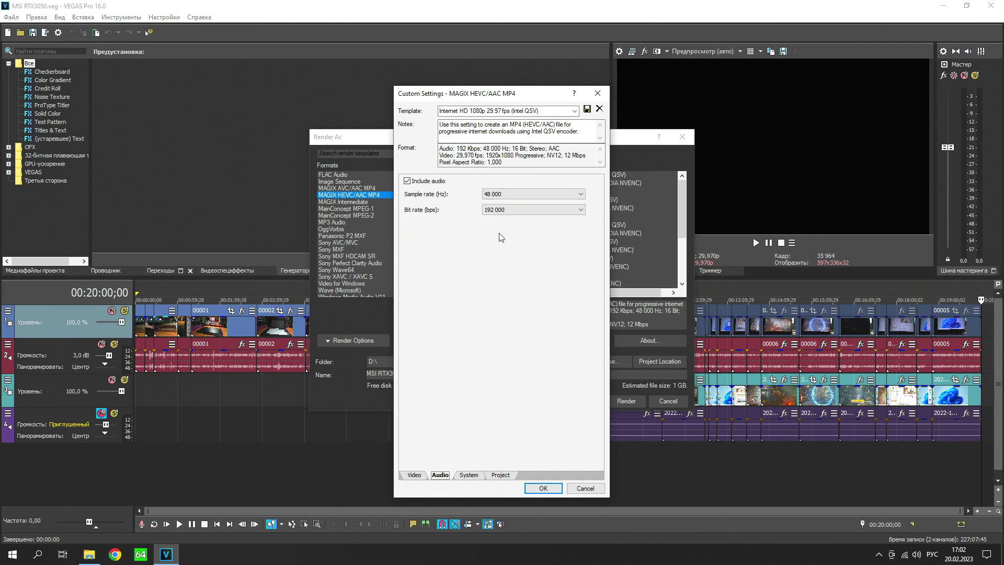
left_click(507, 197)
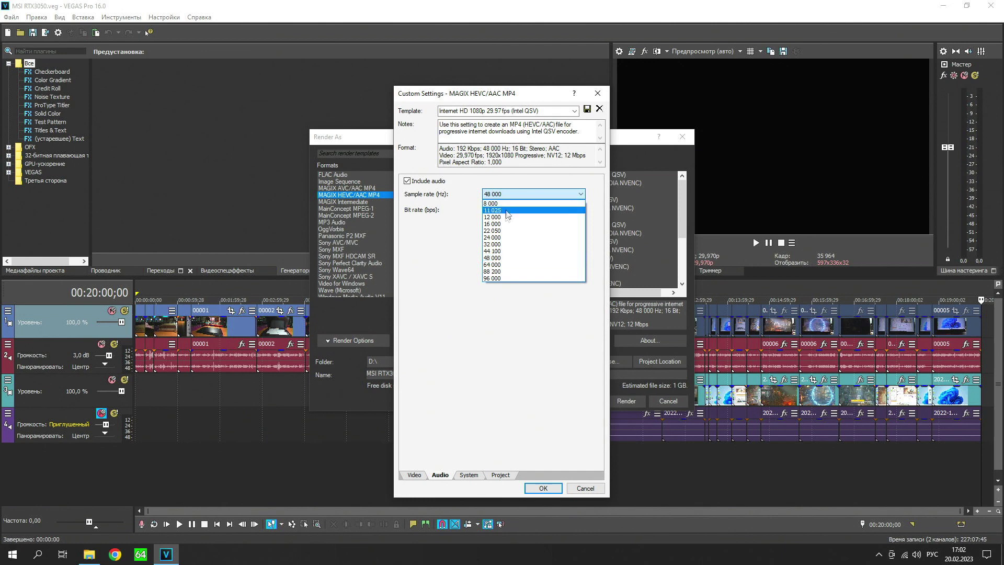
left_click(501, 251)
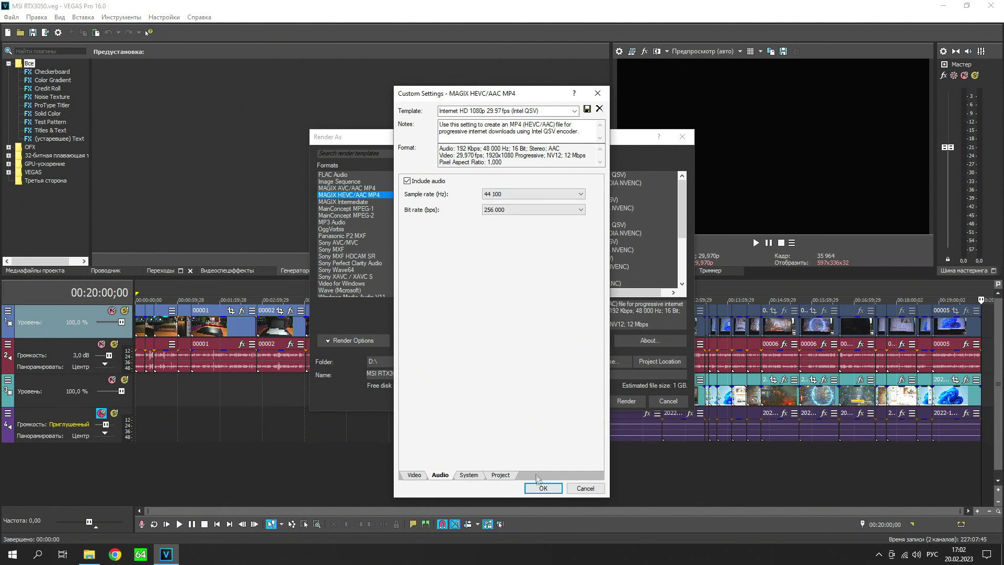
Accept the custom settings, render the project to D:\ as MSI RTX3050.mp4, and close the completed render dialog.
left_click(540, 488)
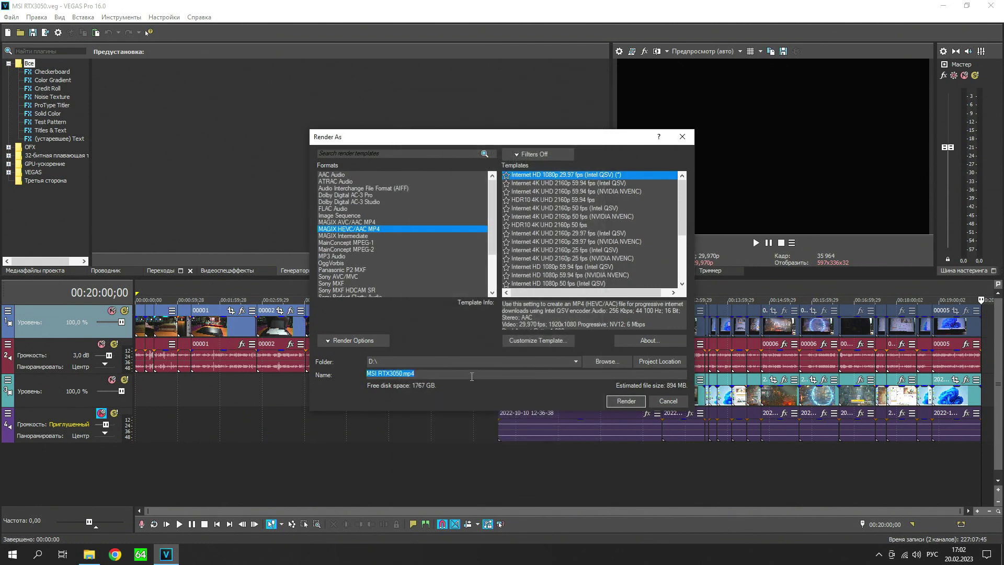
left_click(626, 402)
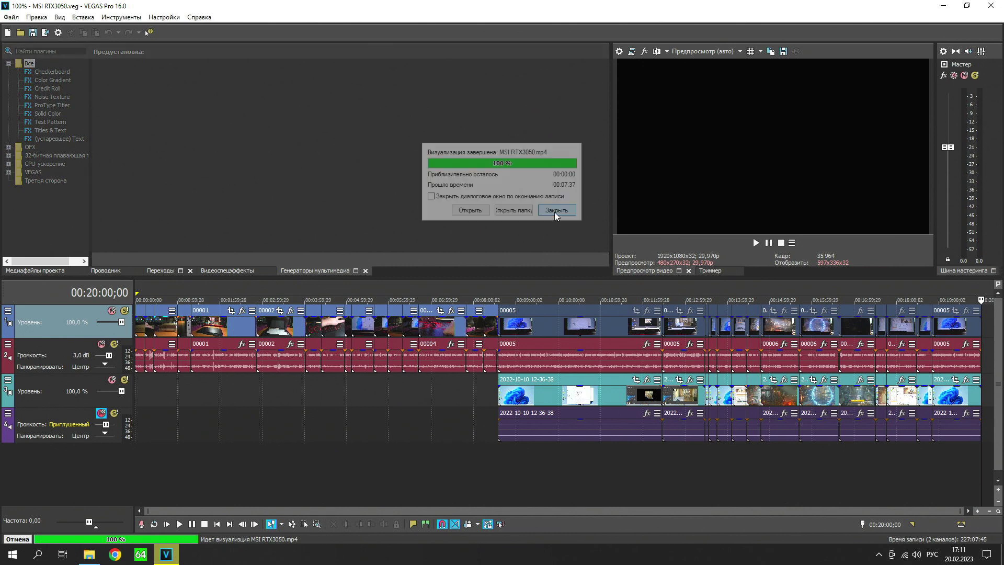
left_click(556, 211)
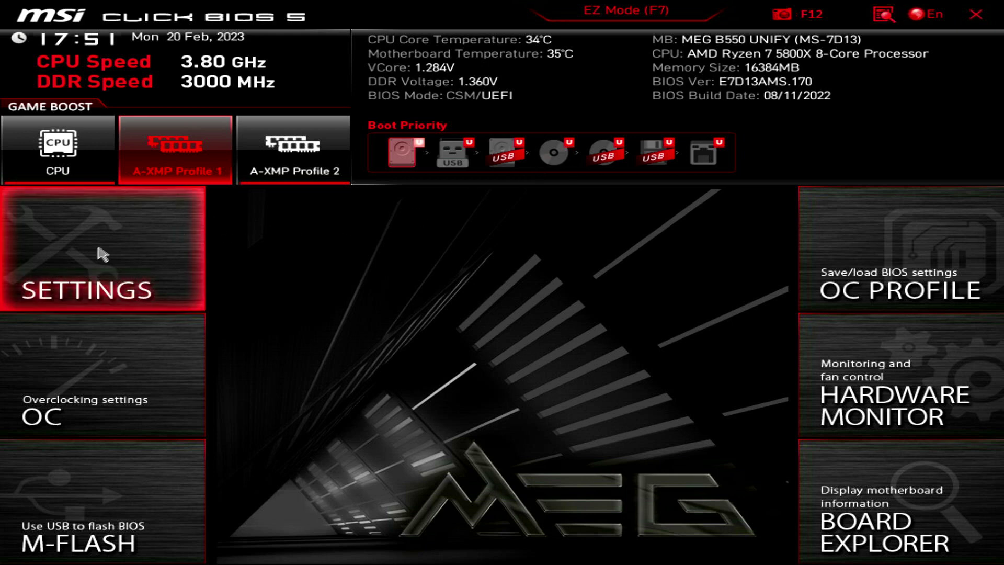
In MSI Click BIOS 5, examine the System Status page's date, time, SATA and M.2 devices, and system information.
left_click(70, 259)
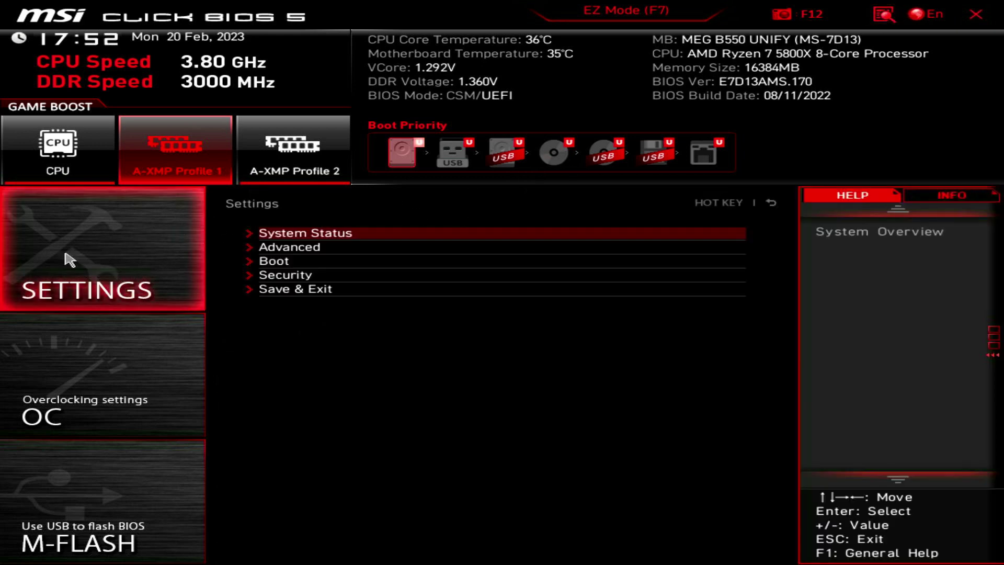
left_click(282, 233)
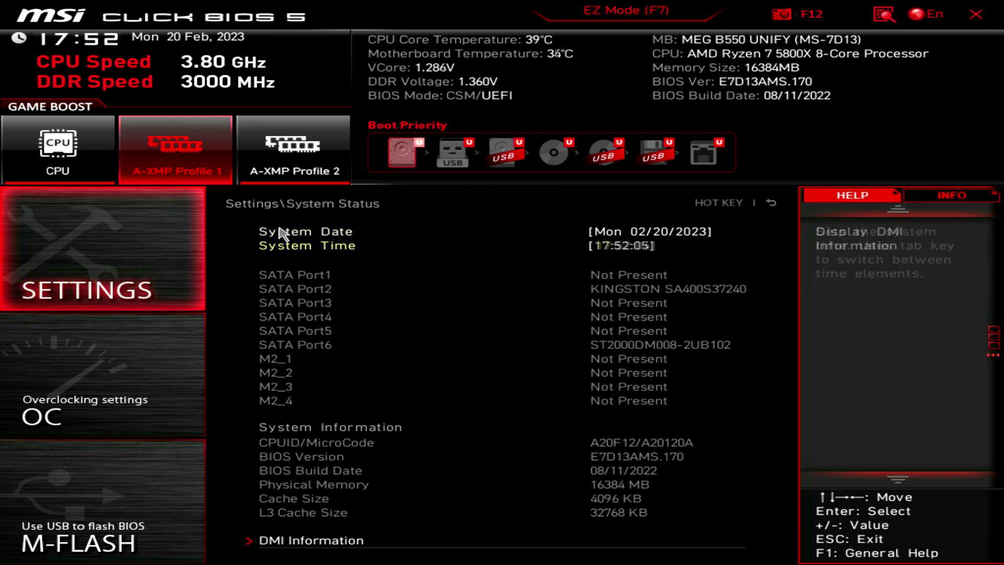
key("Up")
key("Down")
key("Down")
key("Up")
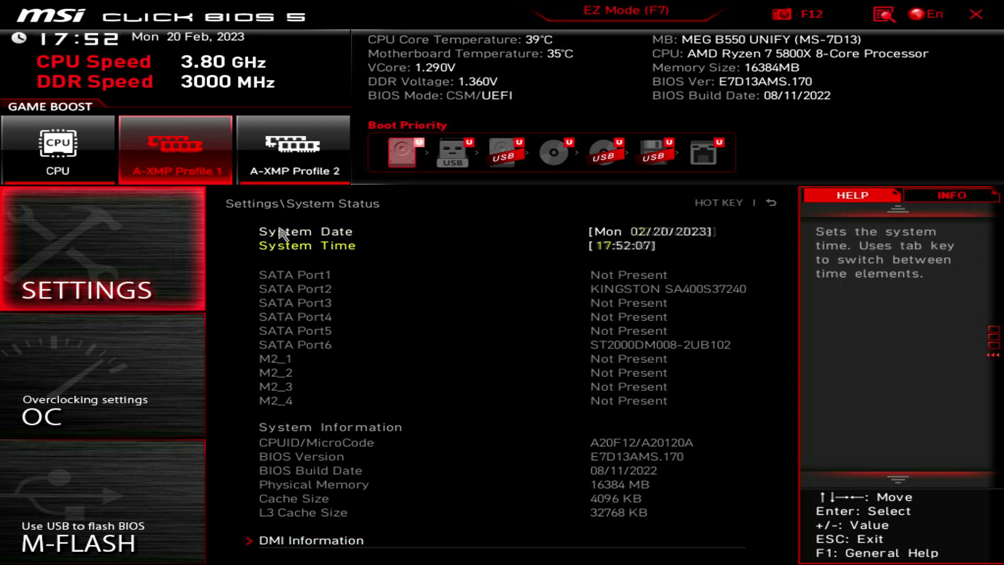
Review the PCIe/PCI Subsystem Settings within the advanced BIOS settings.
key("Escape")
key("Down")
key("Return")
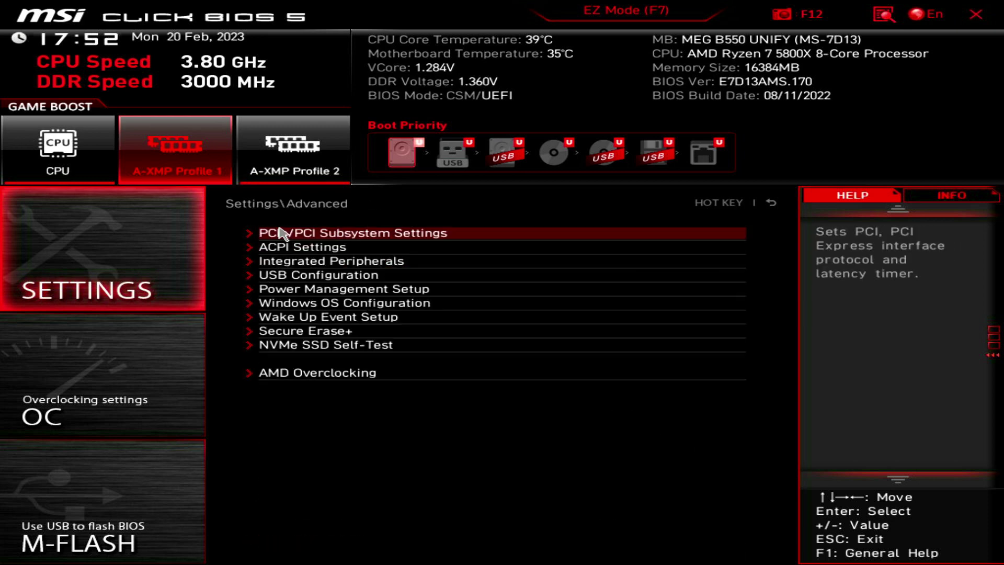
key("Return")
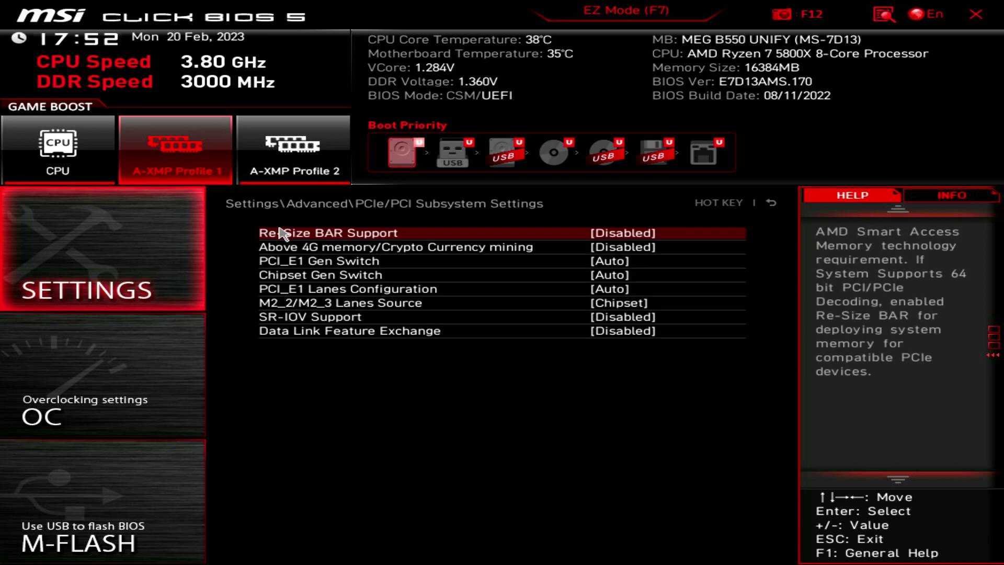
key("Escape")
Set the Power LED to Dual Color in the ACPI Settings.
key("Down")
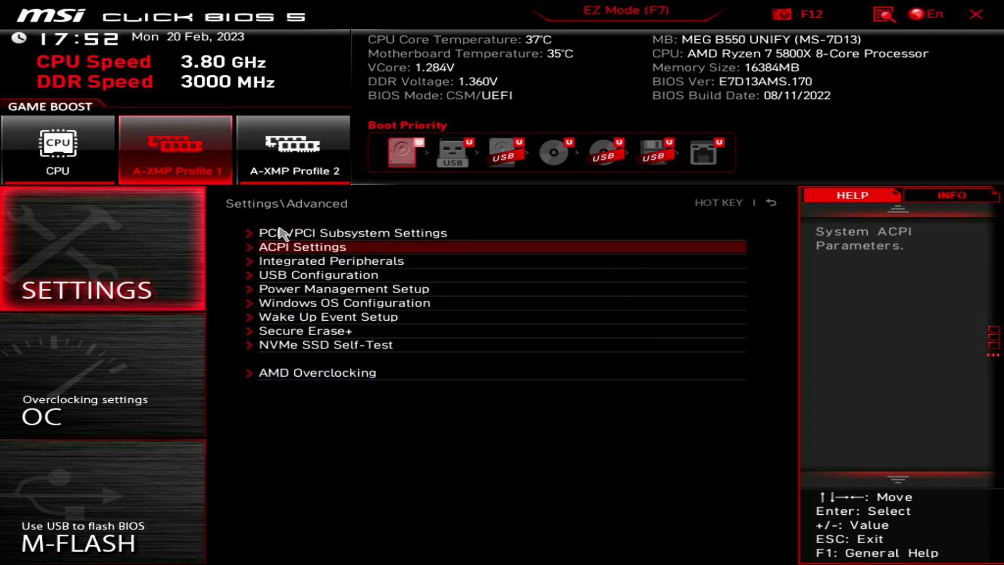
key("Return")
key("Escape")
key("Return")
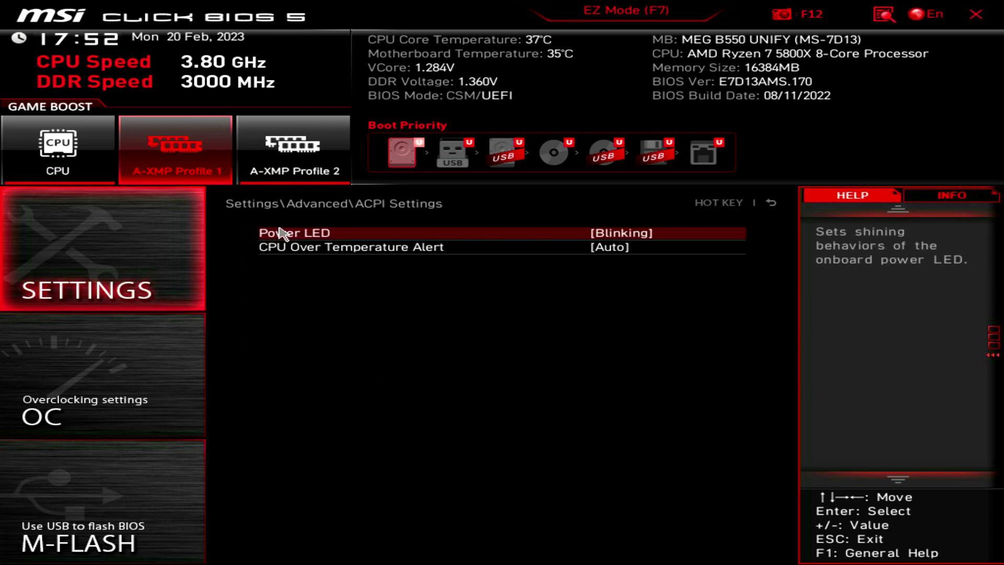
key("Return")
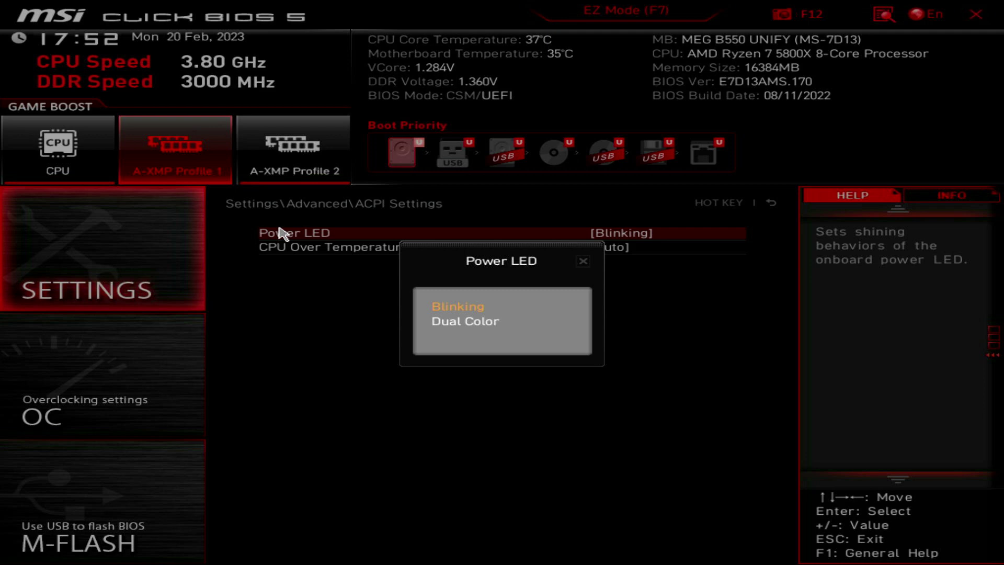
key("Down")
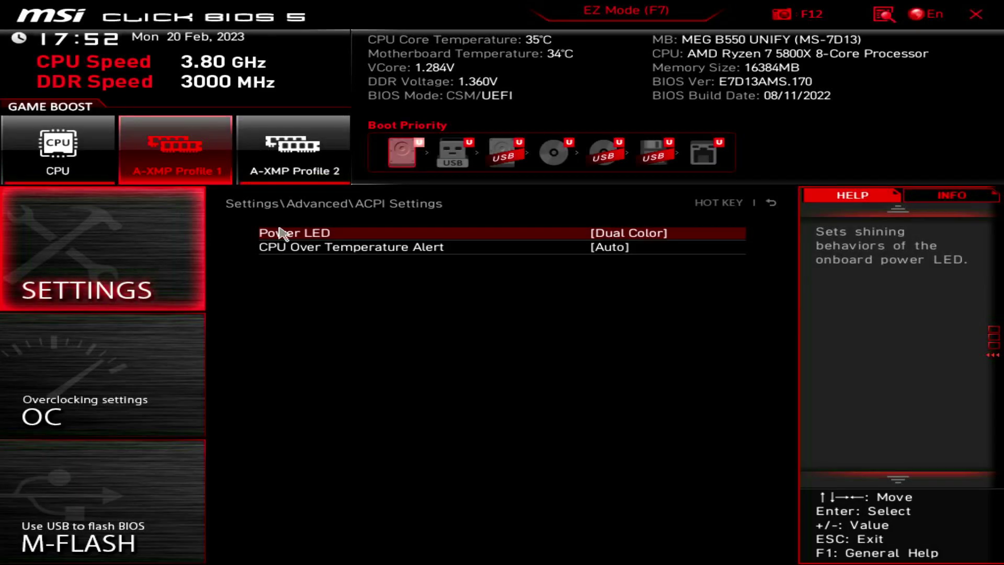
key("Escape")
Look through the Integrated Peripherals options for VGA detection, onboard LAN and Wi-Fi, SATA and audio.
key("Down")
key("Return")
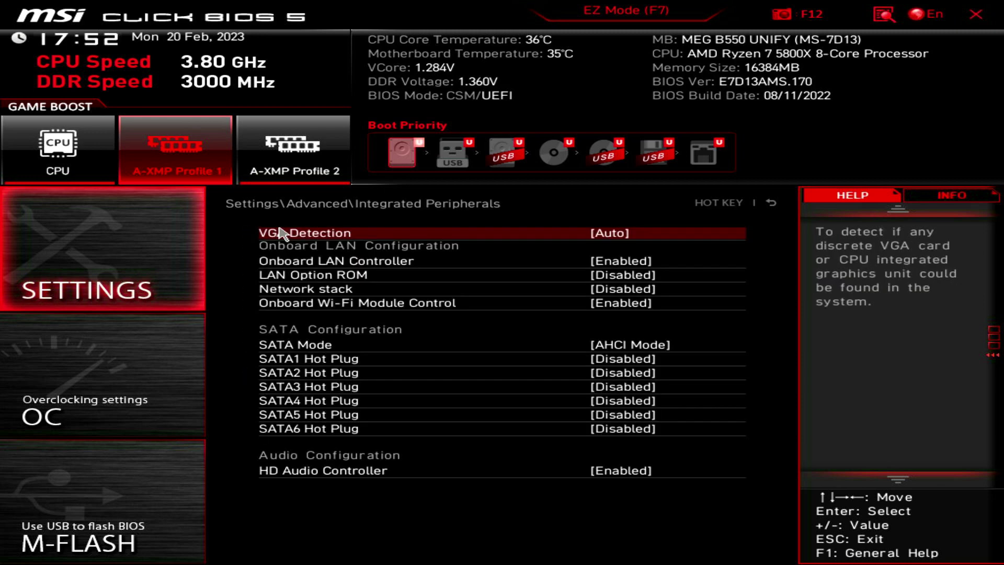
key("Down")
key("Down")
key("Down")
key("Down")
key("Down")
key("Down")
key("Down")
key("Down")
key("Down")
key("Down")
key("Down")
key("Down")
key("Down")
key("Down")
key("Down")
key("Down")
key("Down")
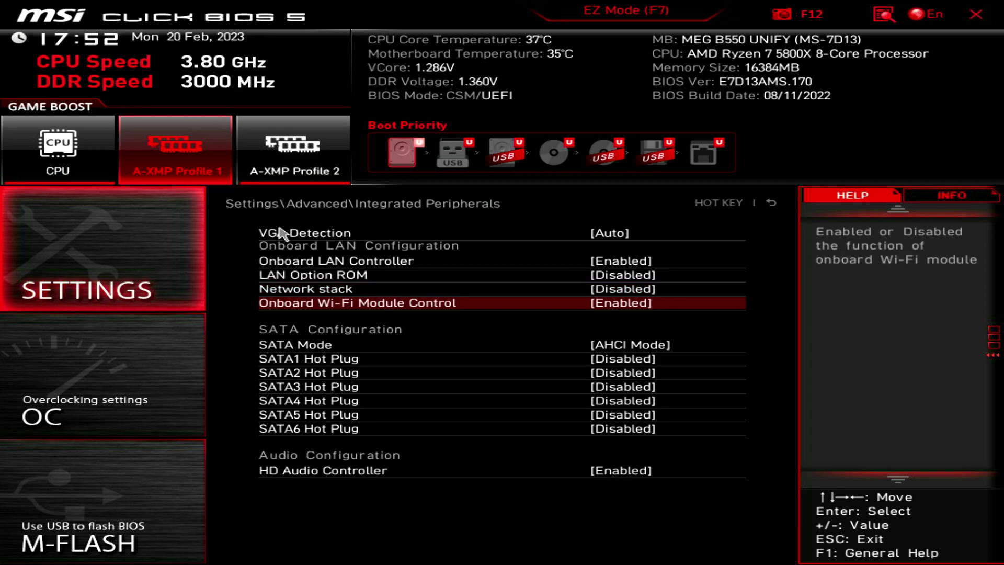
key("Escape")
Review the USB Configuration and Power Management Setup pages.
key("Down")
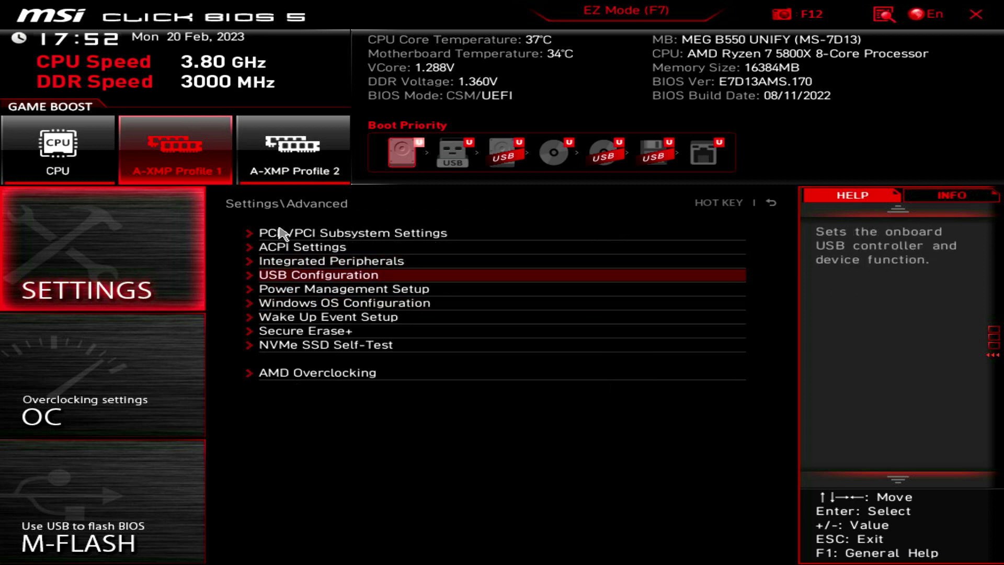
key("Return")
key("Escape")
key("Down")
key("Return")
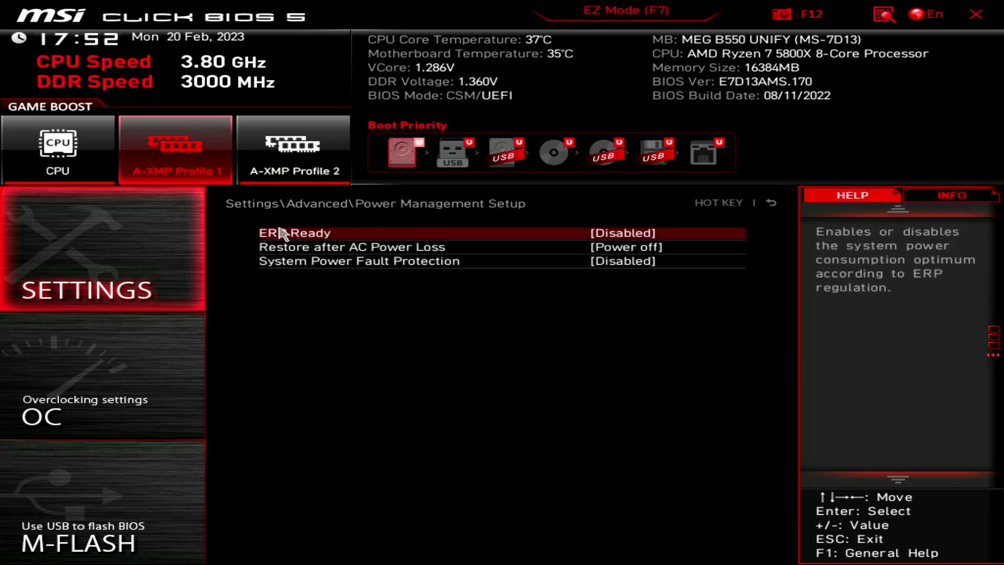
key("Escape")
Open the BIOS CSM/UEFI Mode choices in the Windows OS Configuration.
key("Down")
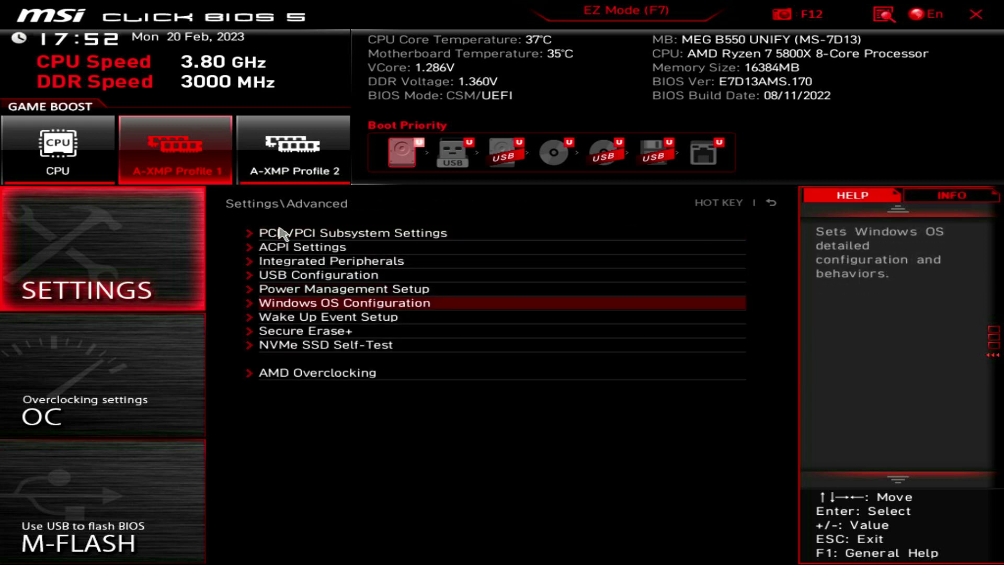
key("Return")
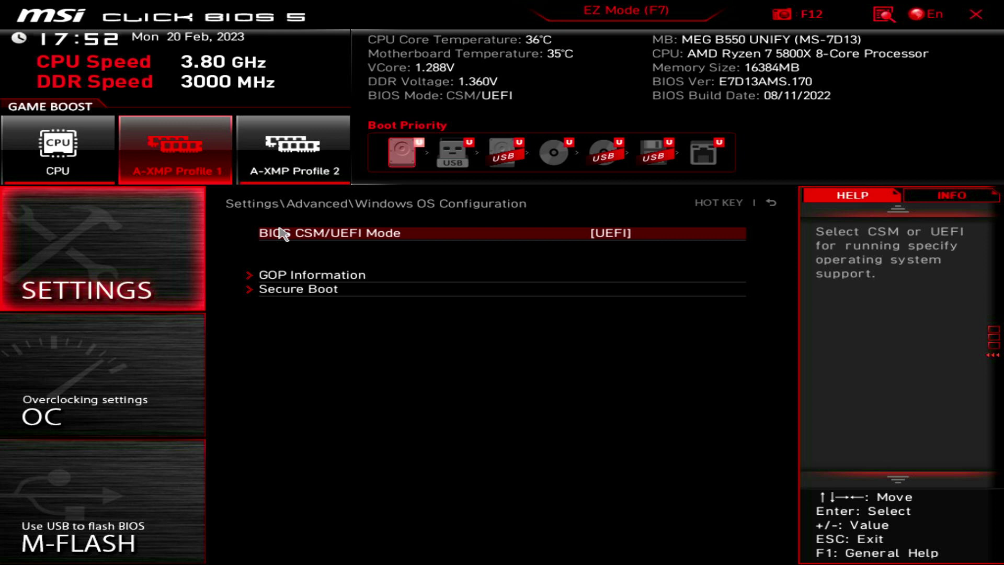
left_click(282, 233)
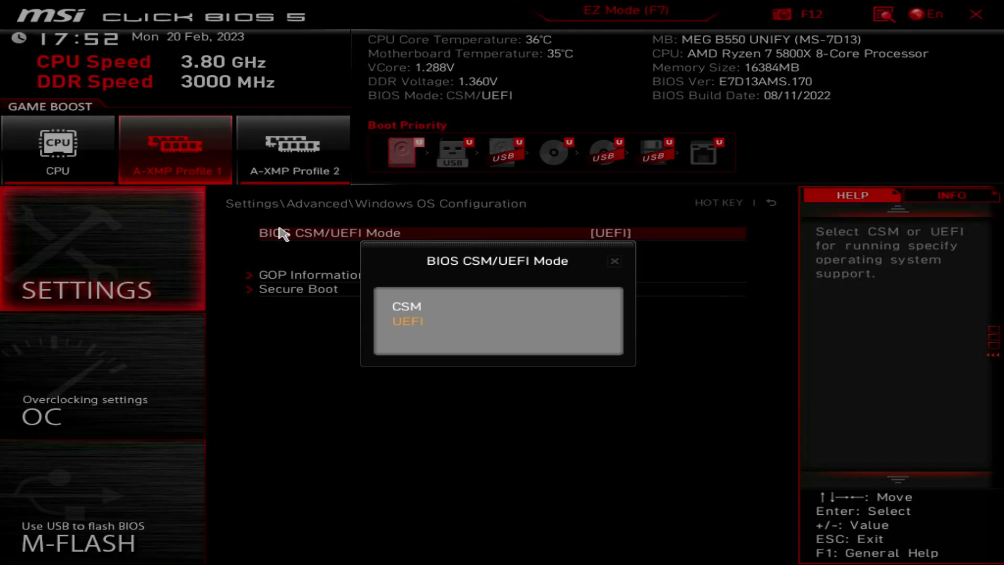